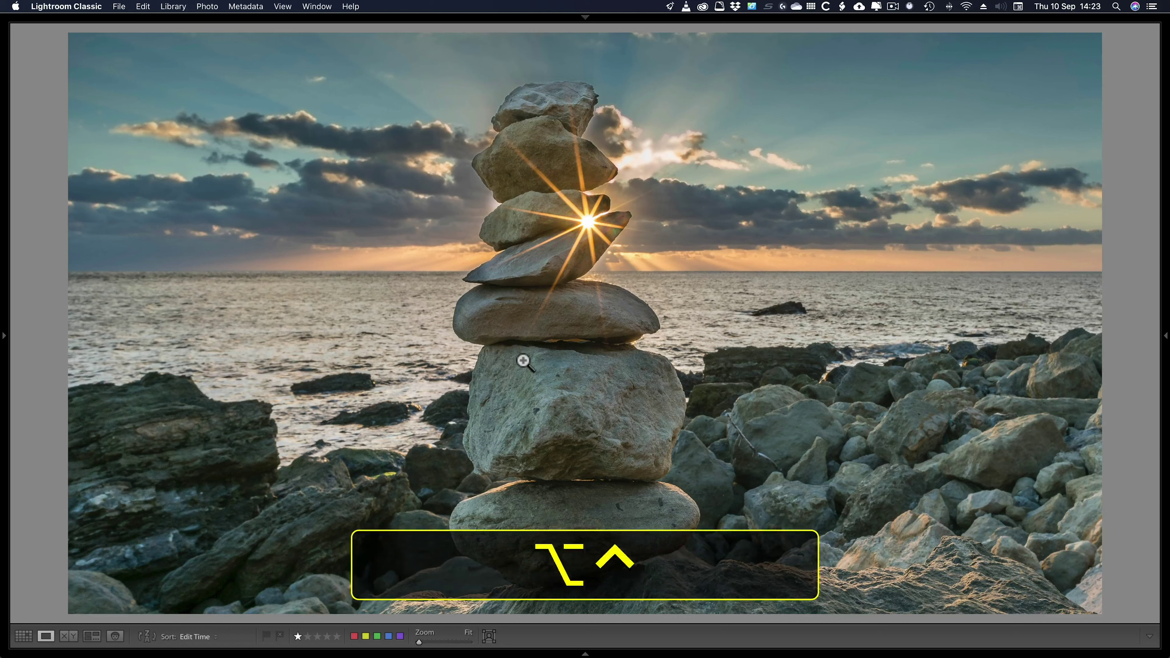
Open Lightroom's Export Quality Tester for the sunset photo, then cancel it without exporting
key(alt+ctrl+super+j)
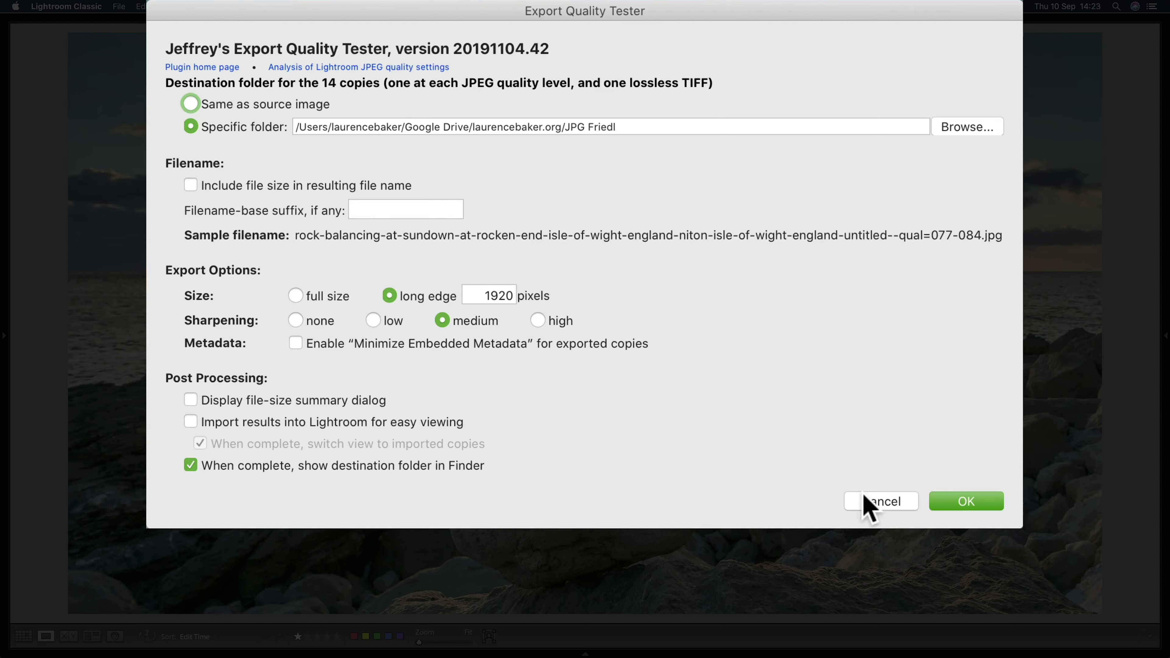
click(865, 502)
In Finder's JPG Friedl folder, inspect the top quality copies (085-092 and 093-100), then return to Photoshop
key(super+Tab)
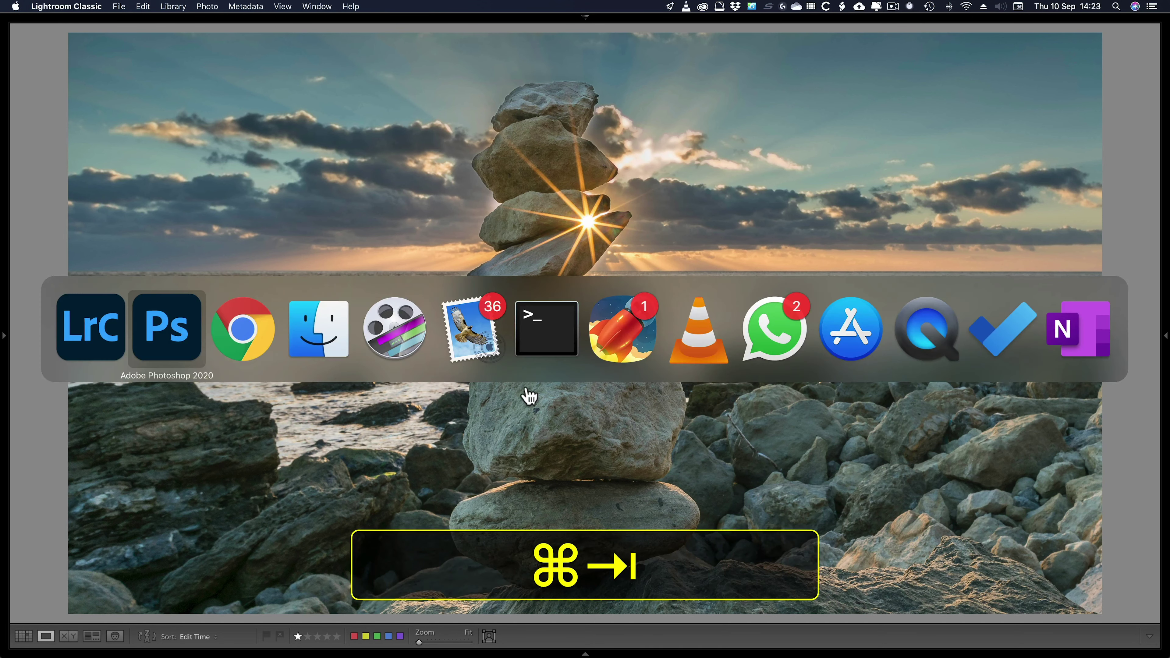
key(super+Tab)
key(super+Tab)
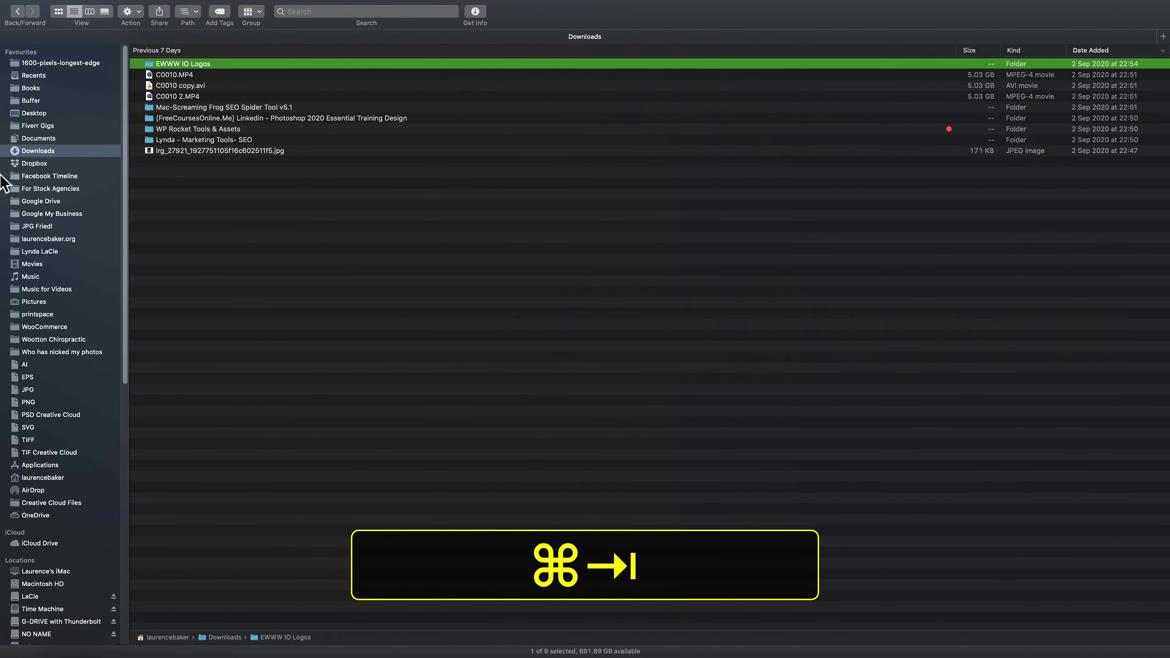
click(42, 227)
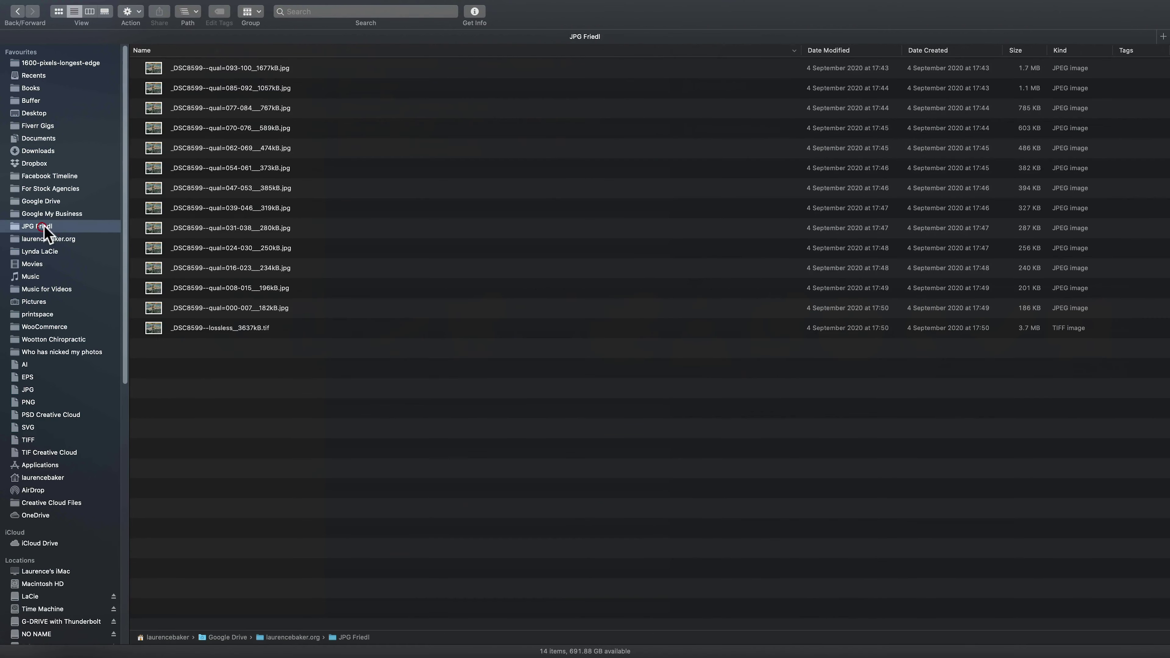
click(246, 68)
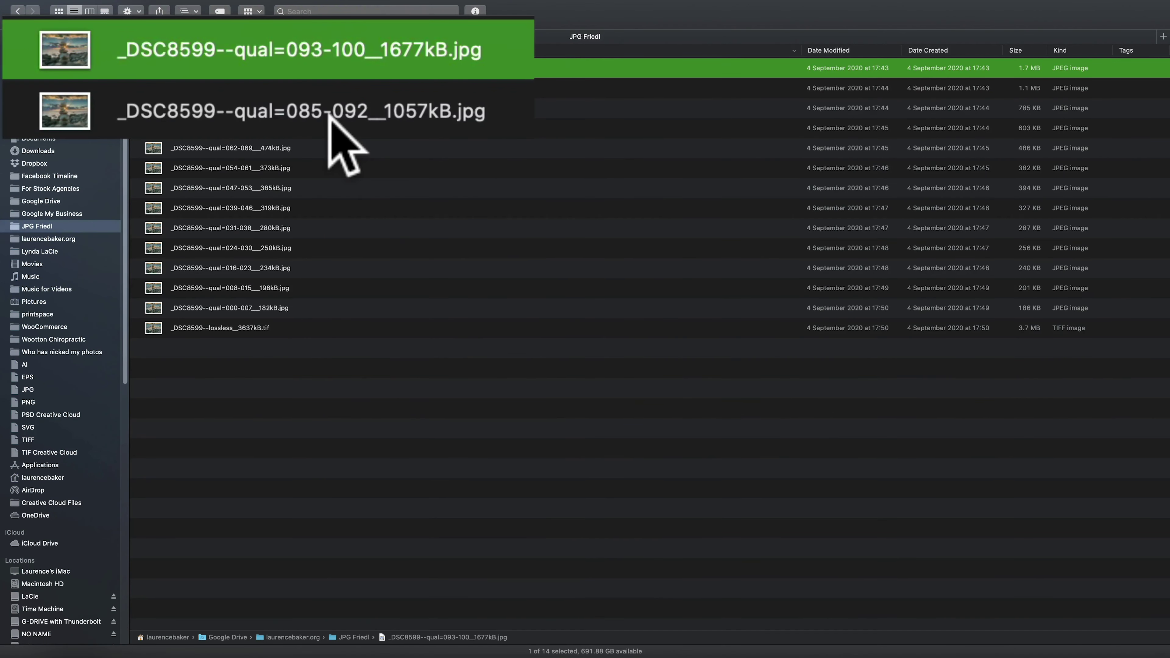
click(241, 89)
click(364, 49)
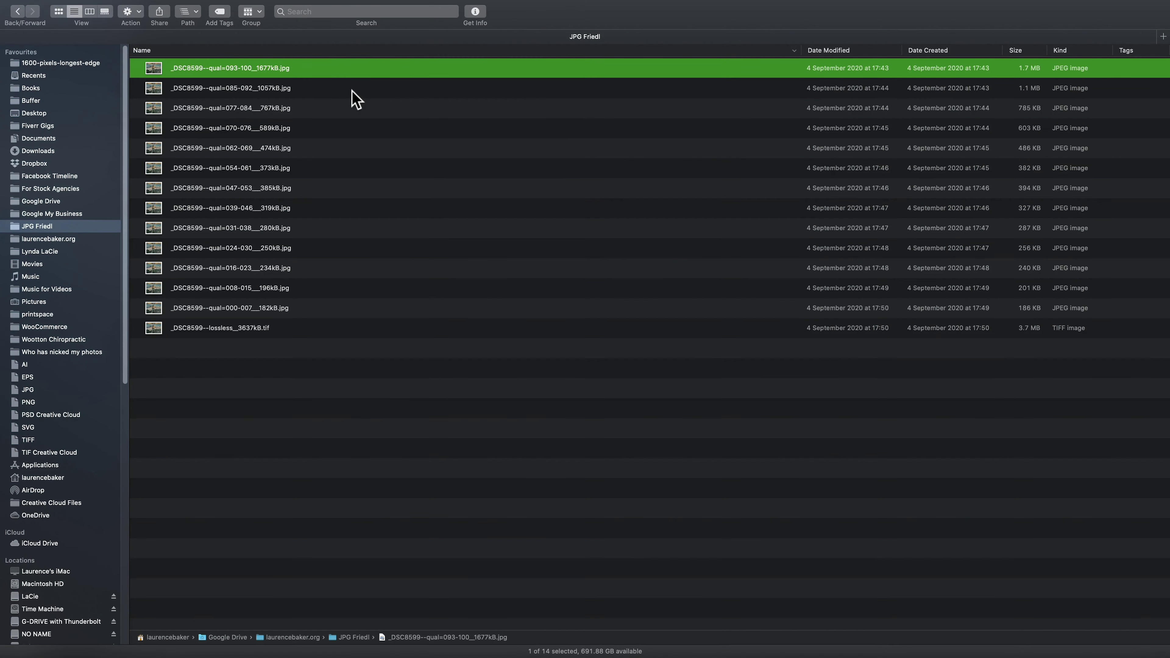
key(super+Tab)
key(super+Tab)
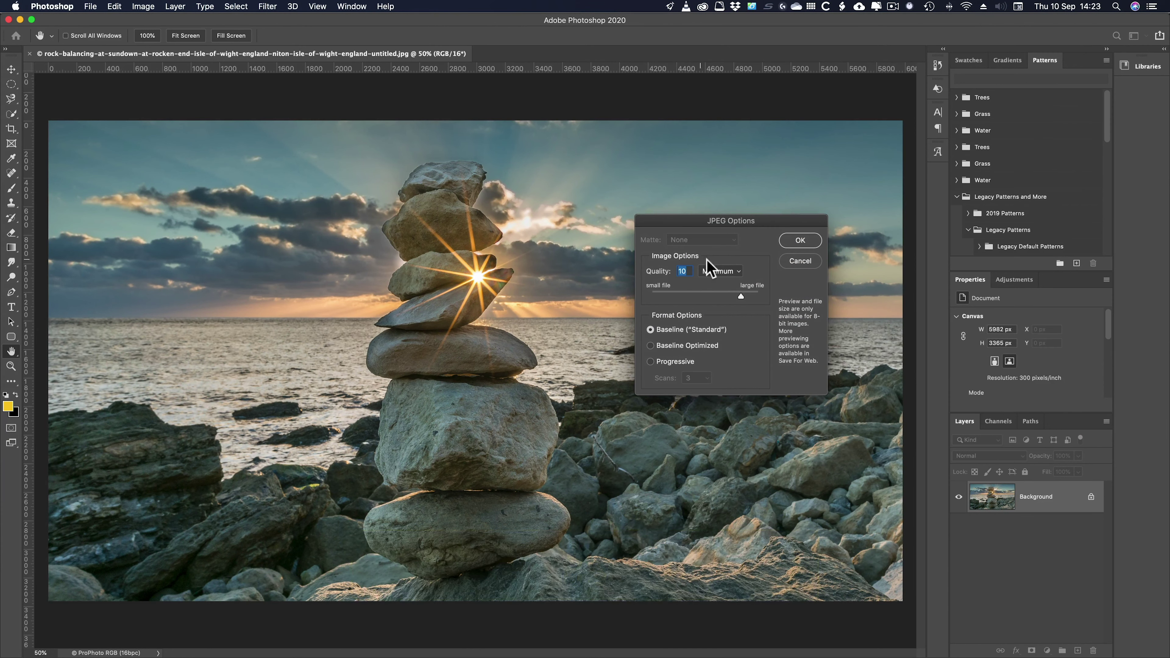
Accept JPEG Options at quality 12 (Maximum), then review Export As (JPG, 100%) and cancel it
drag(740, 297, 769, 298)
click(800, 240)
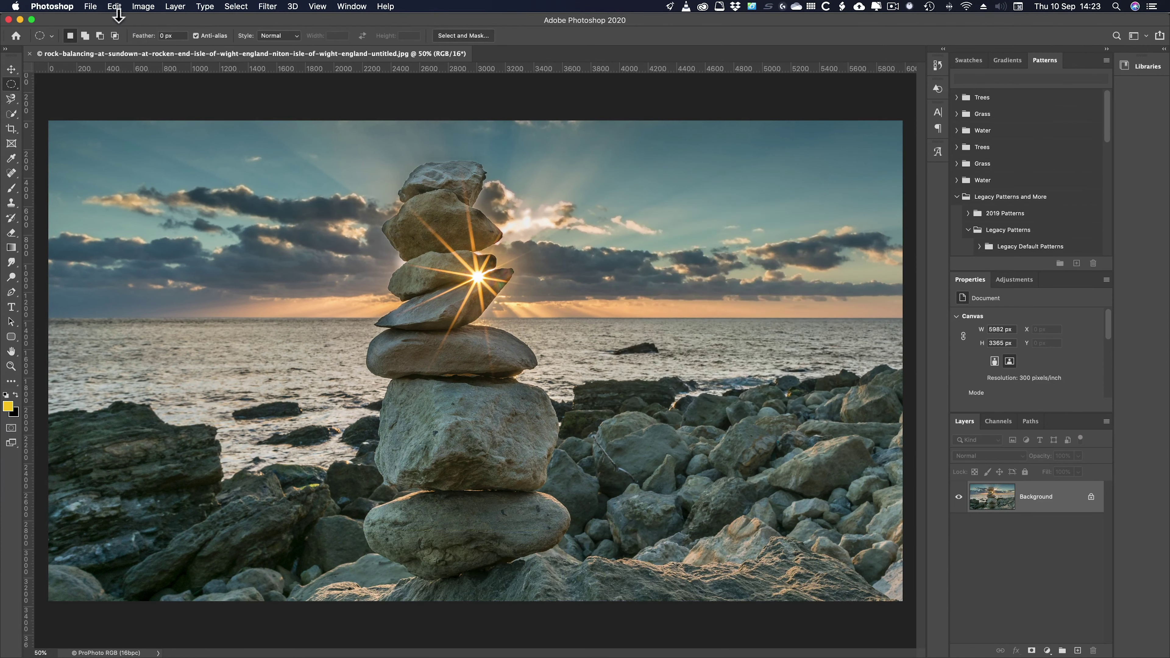
click(91, 7)
mouse_move(104, 169)
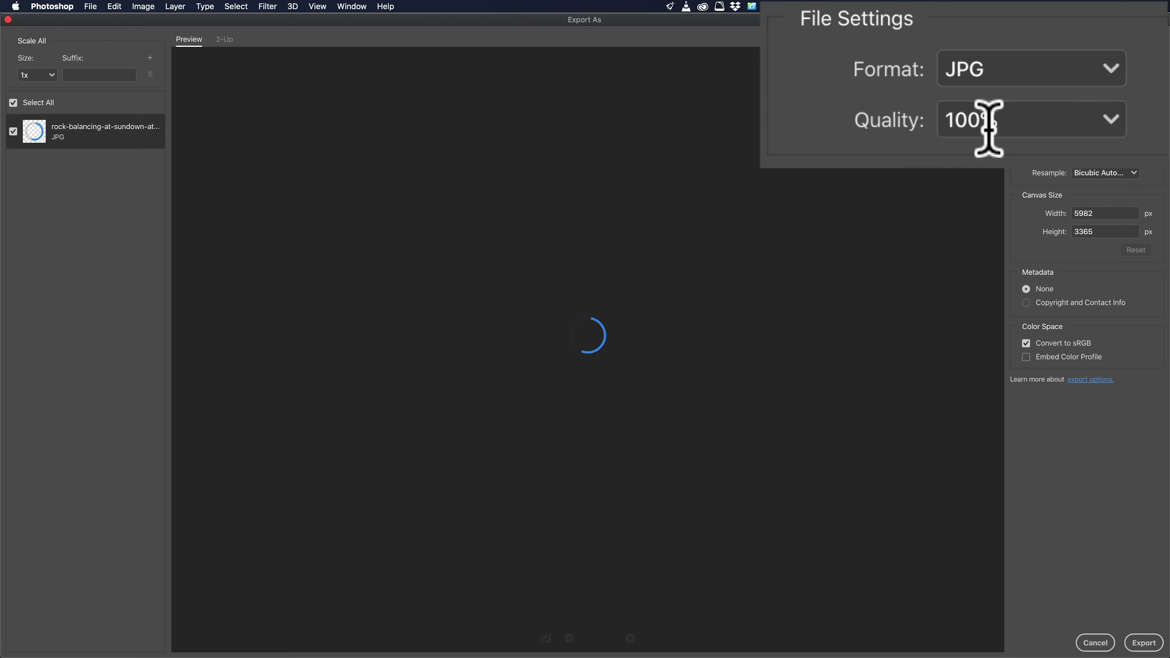
click(1096, 643)
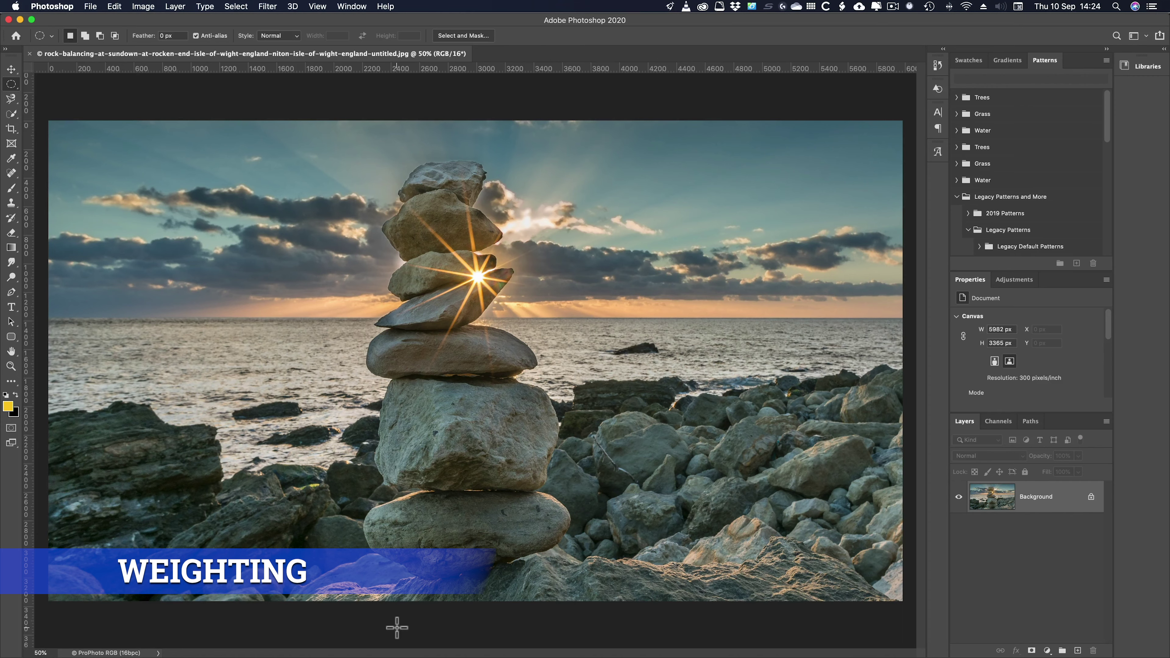
Back in Finder, Quick Look the lowest 000-007 quality copy of the photo
key(super+Tab)
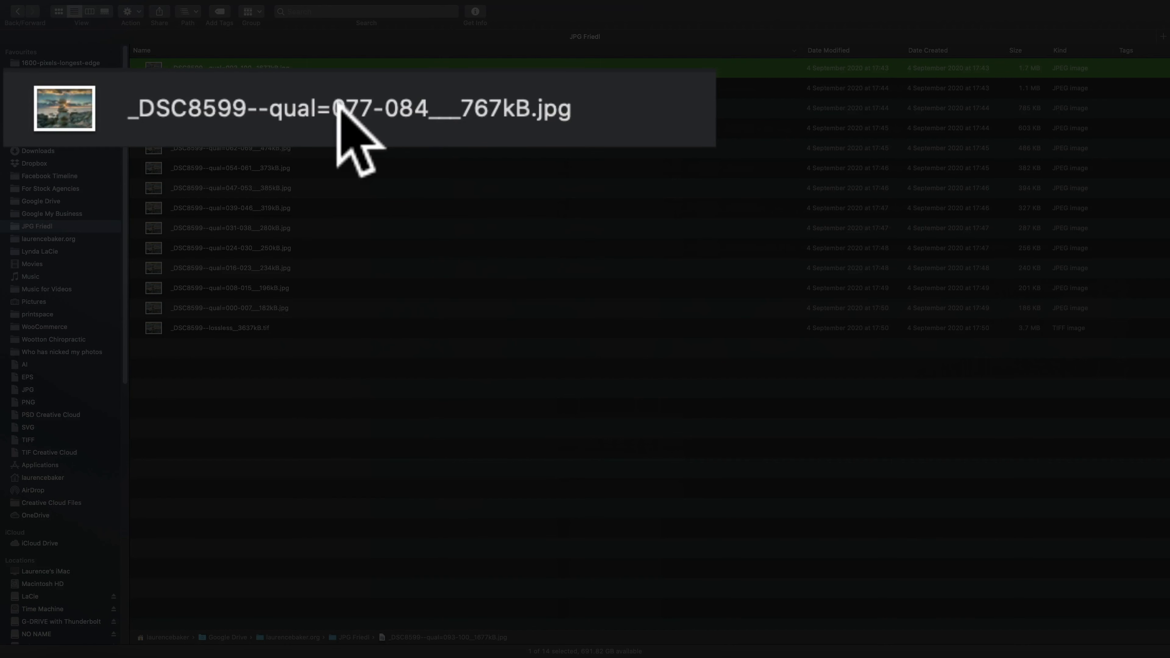
click(244, 108)
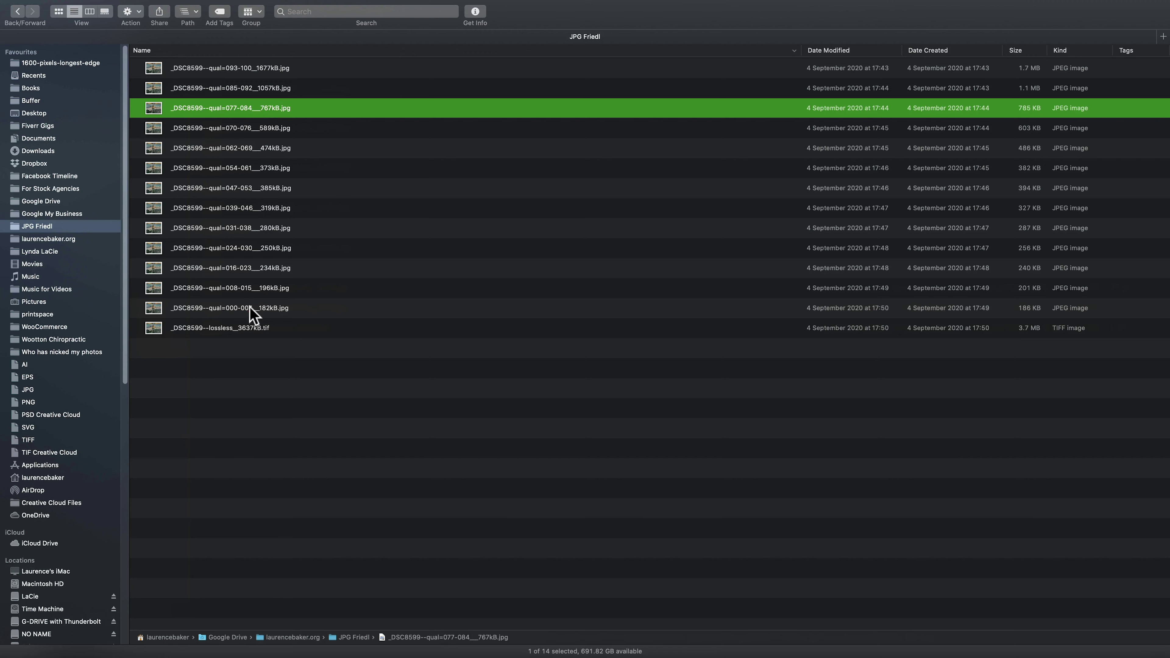
click(250, 308)
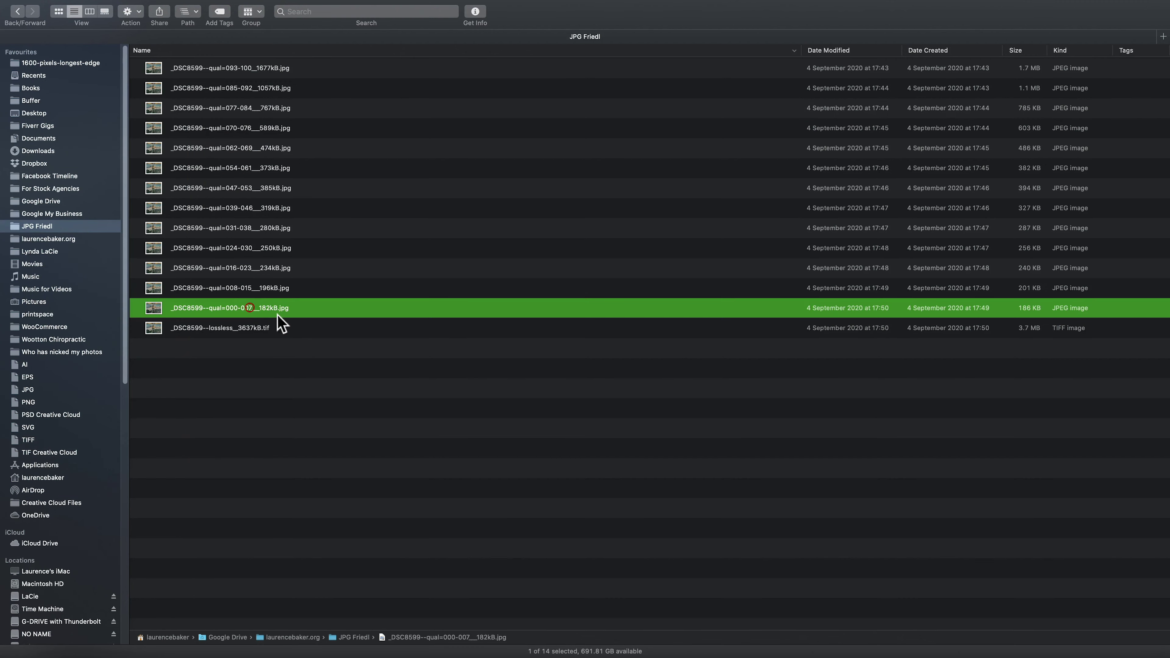
key(space)
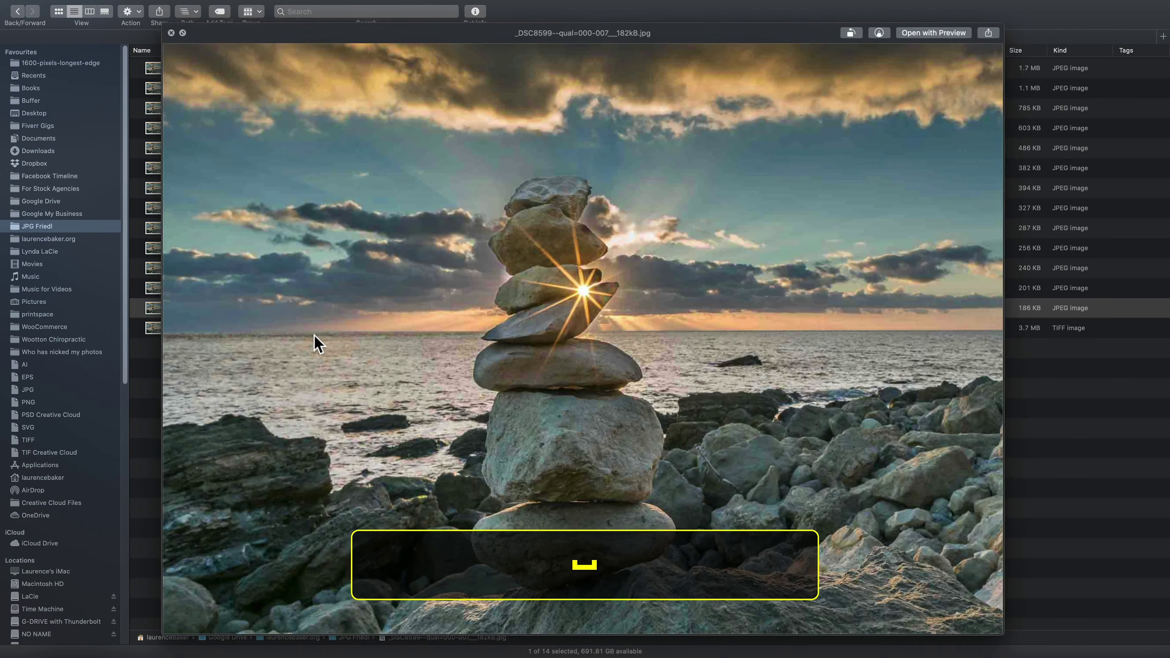
key(space)
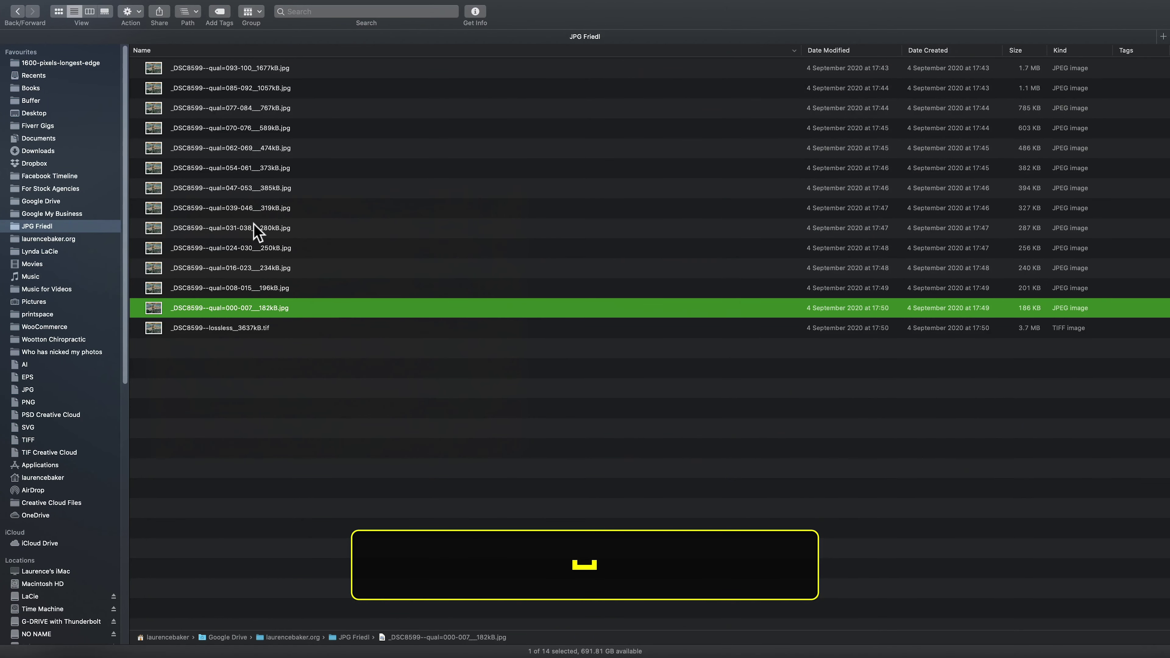
Quick Look the 039-046 and 031-038 quality copies, then re-examine the 039-046 copy
click(250, 210)
key(space)
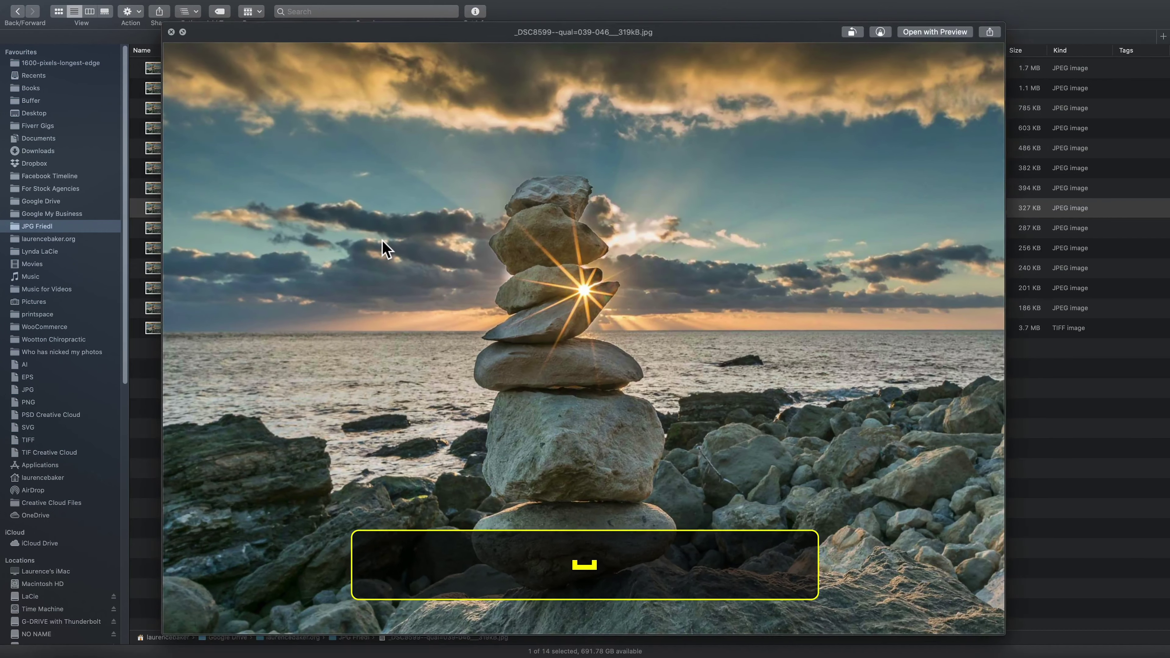
key(space)
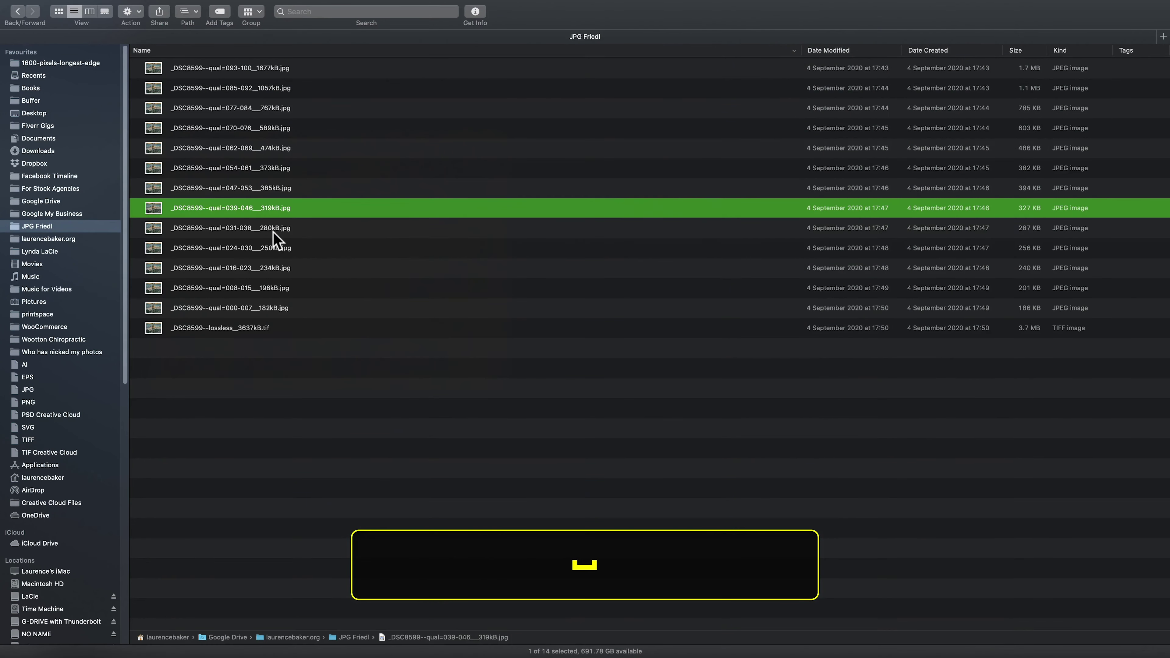
click(282, 231)
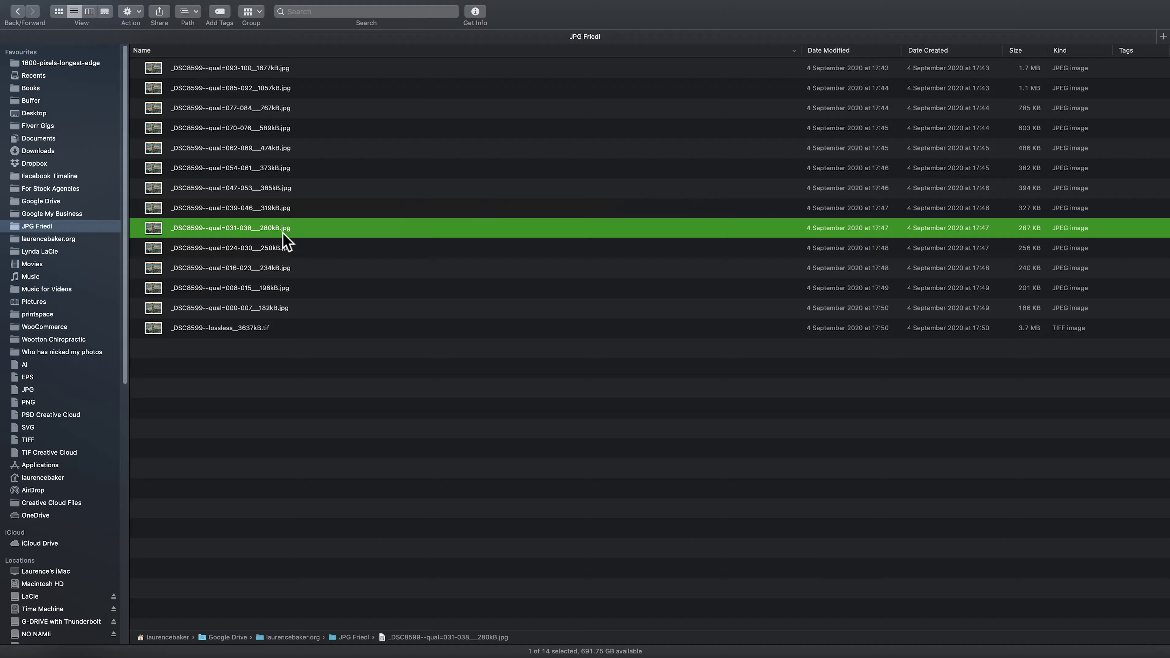
key(space)
key(space)
click(274, 213)
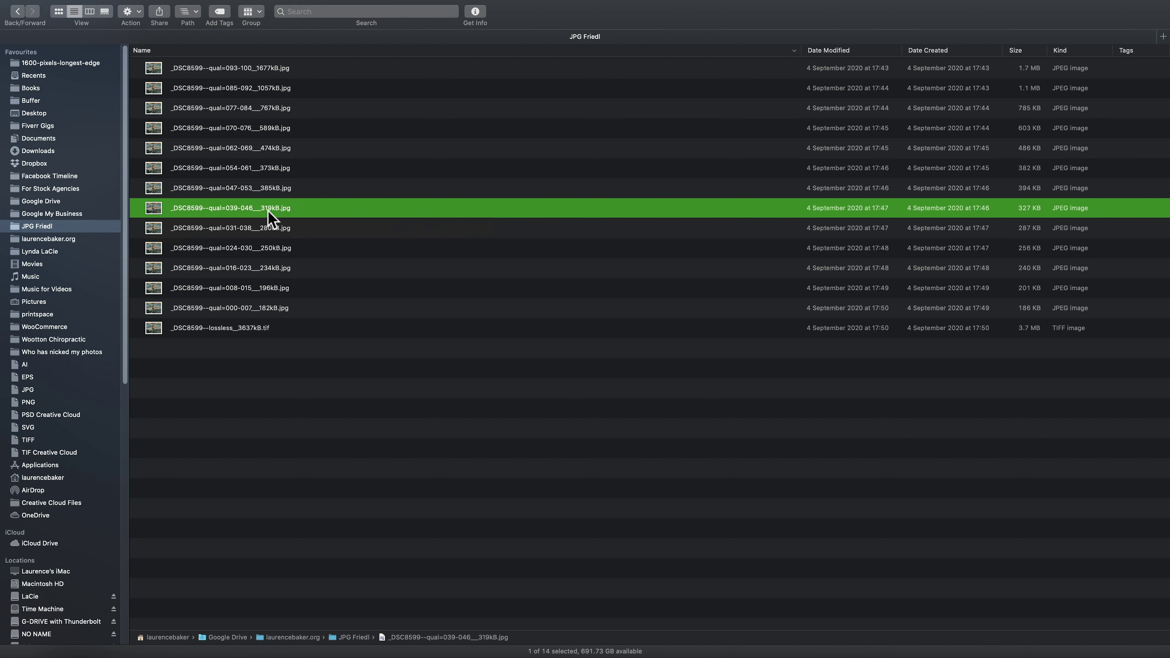
key(space)
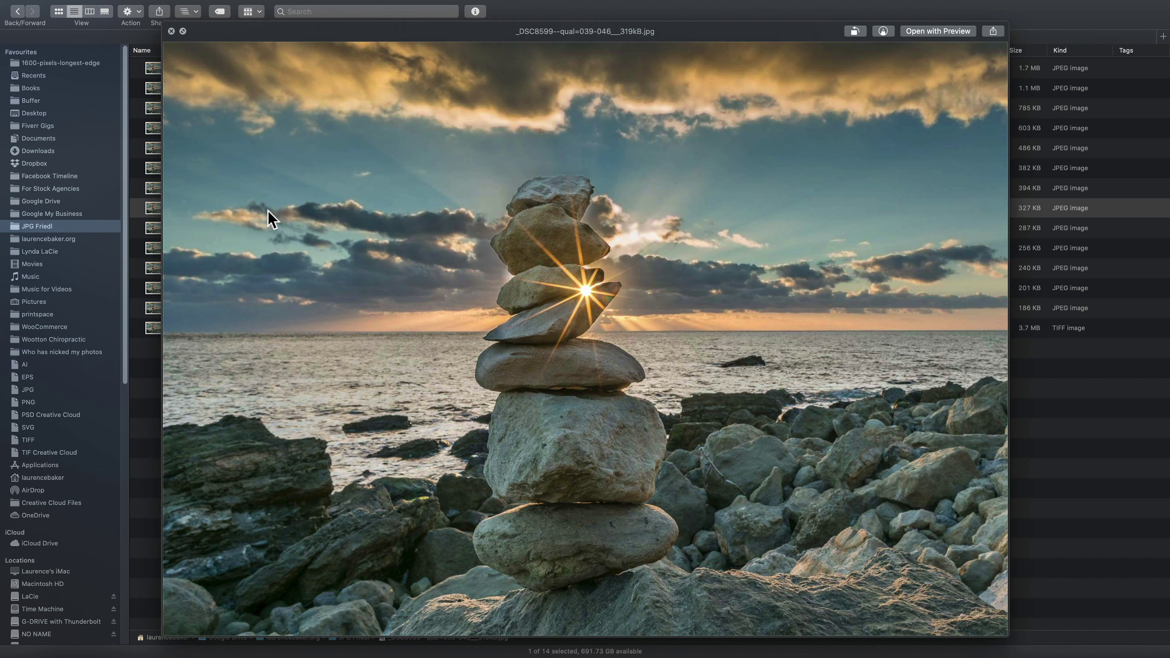
key(space)
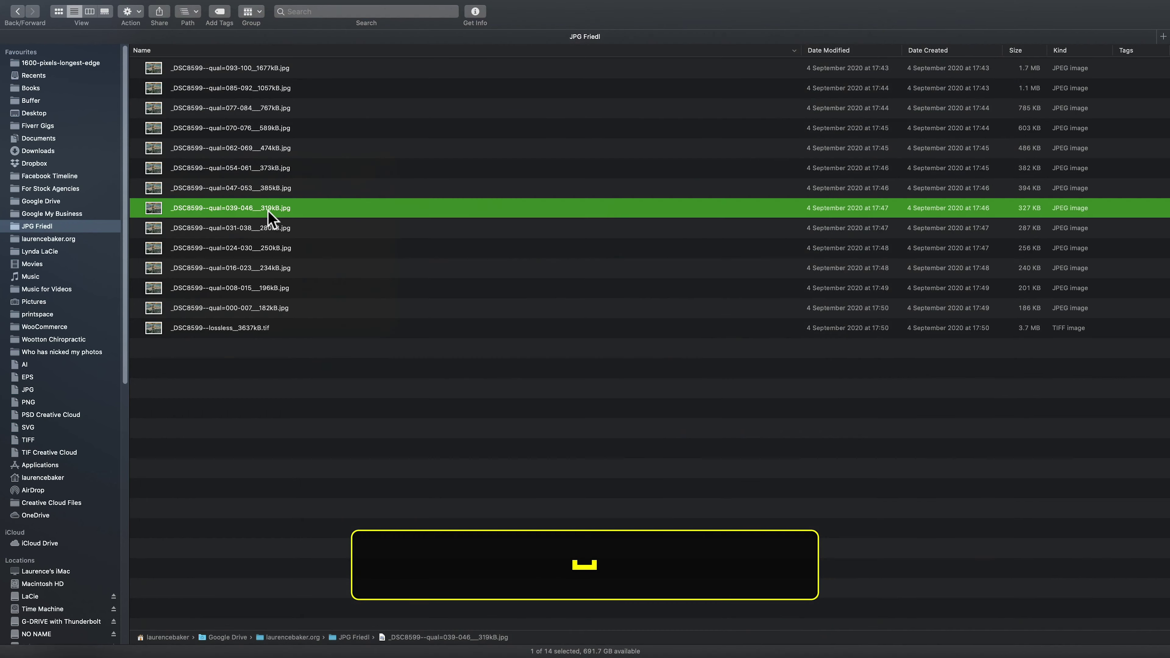
Switch to Chrome showing the Squoosh start page at squoosh.app
key(super+Tab)
key(super+Tab)
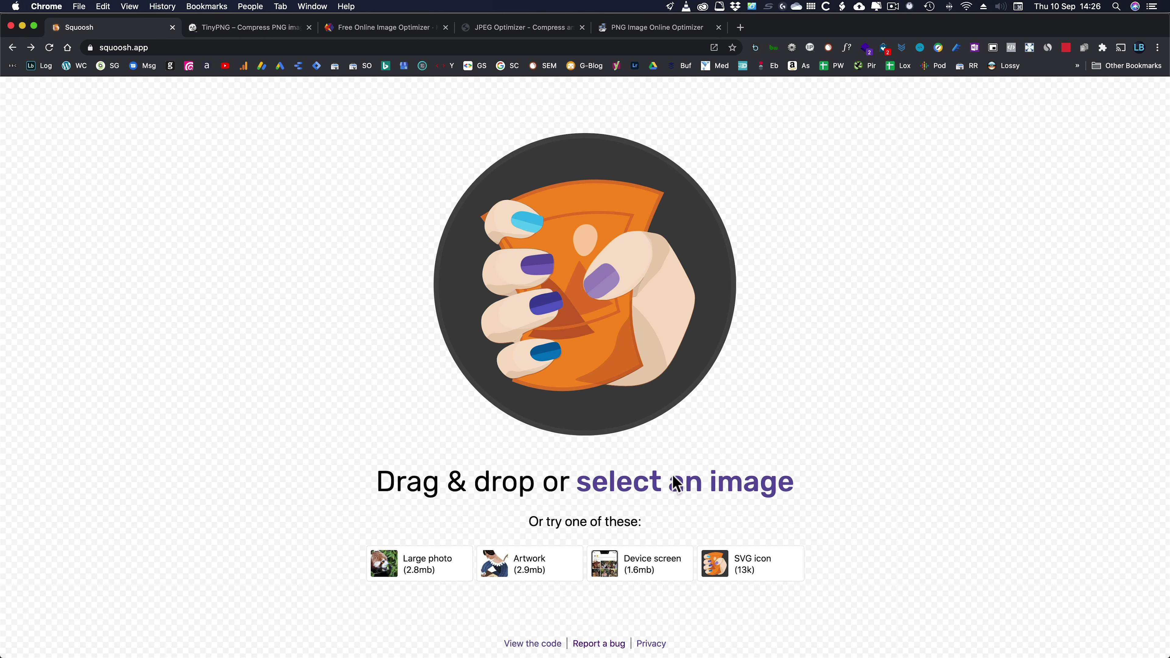
Load _DSC8599--qual=093-100_1677kB.jpg into Squoosh from the file picker
click(713, 497)
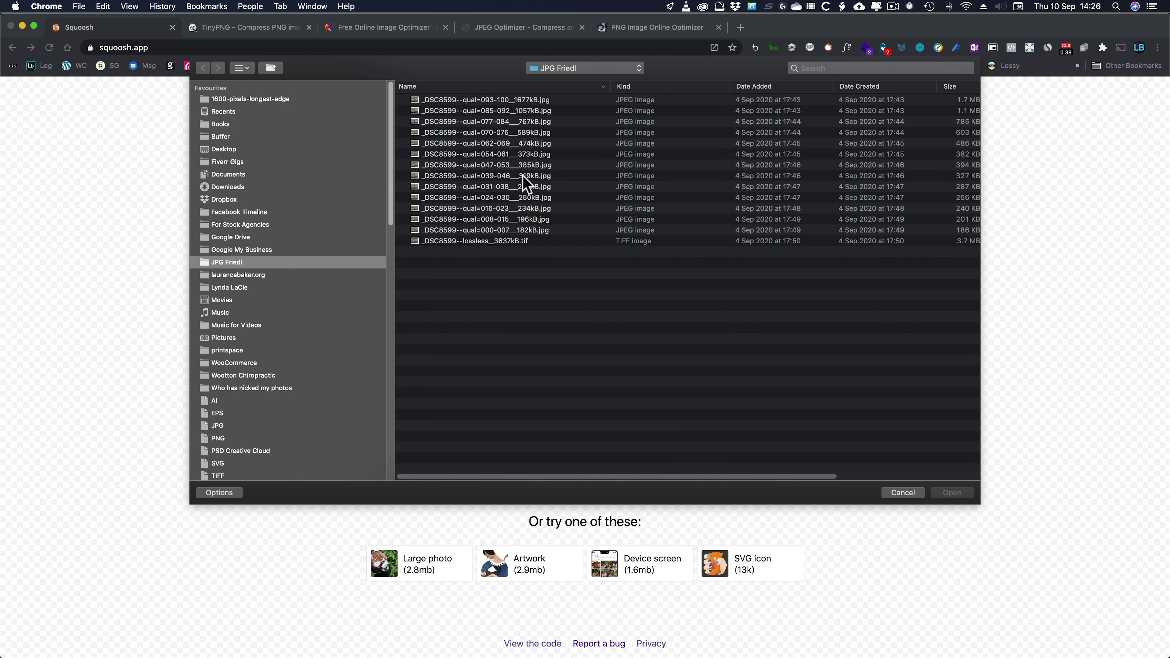
click(491, 100)
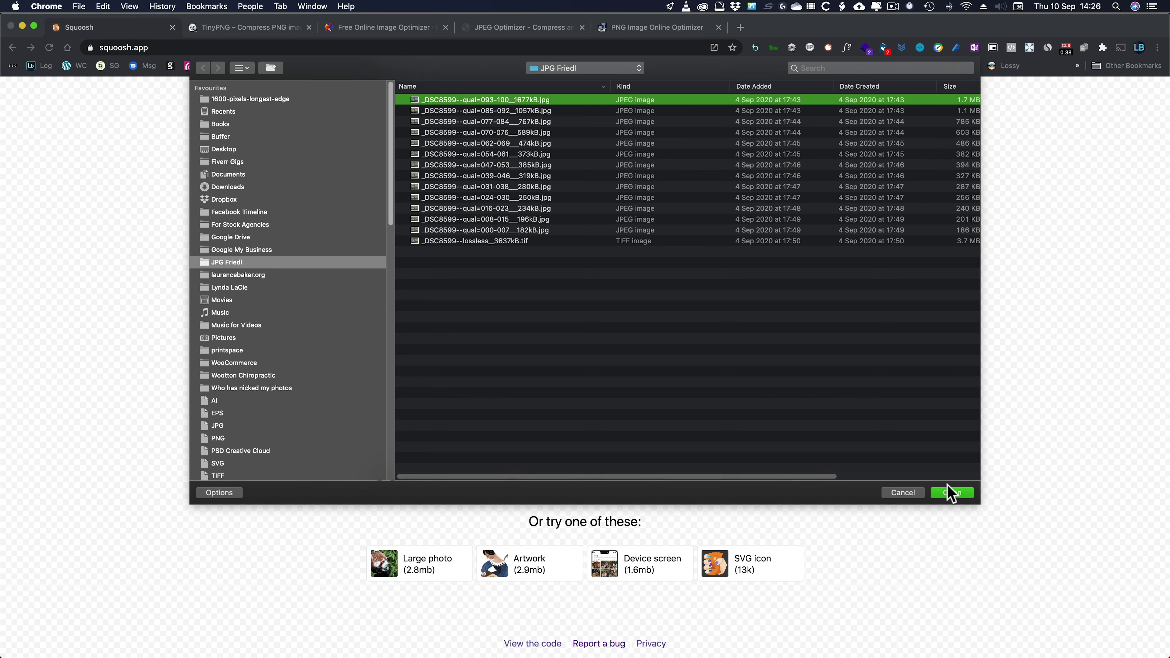
click(953, 493)
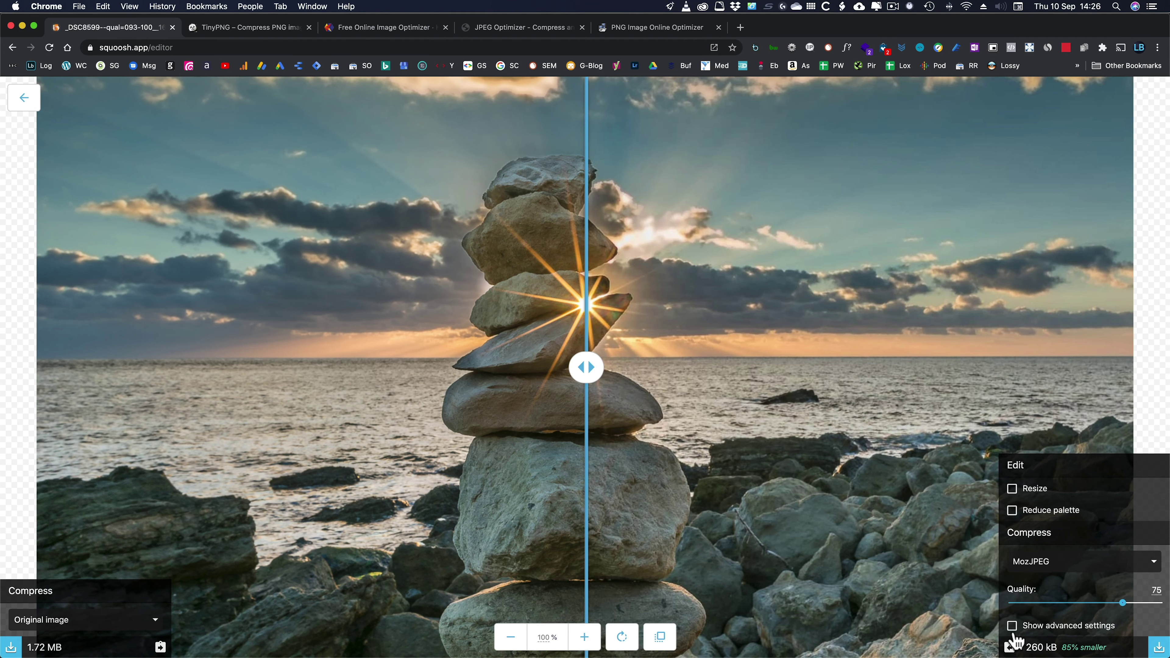
In MozJPEG's advanced settings, enable separate chroma quality, then collapse the advanced options
click(1012, 626)
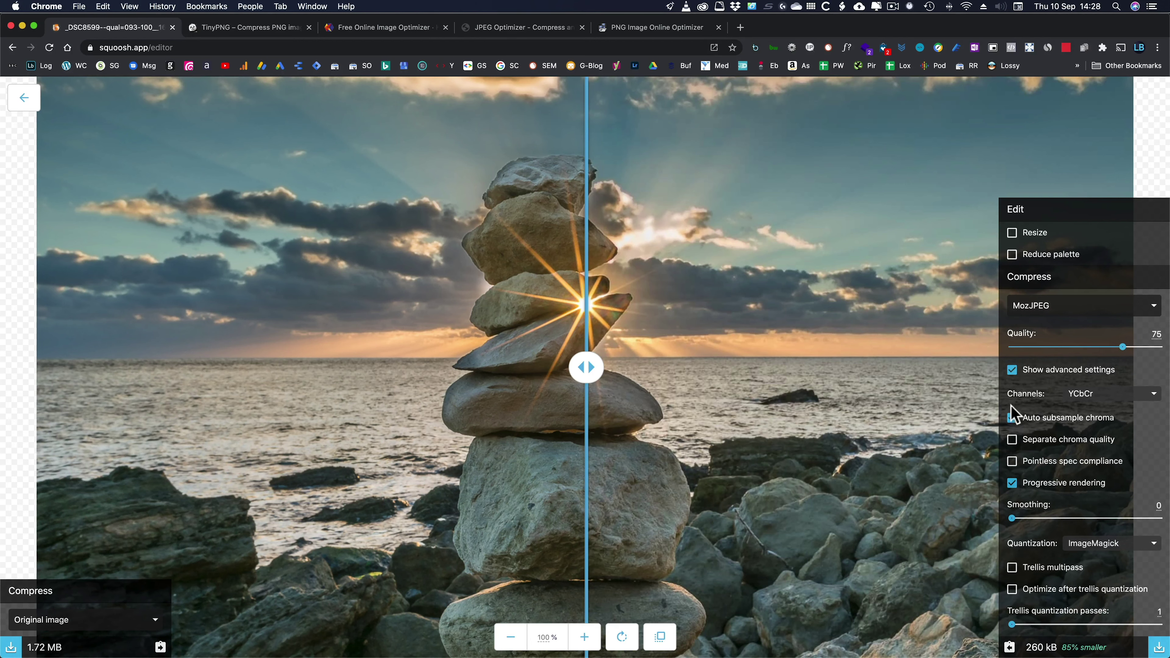
click(1014, 441)
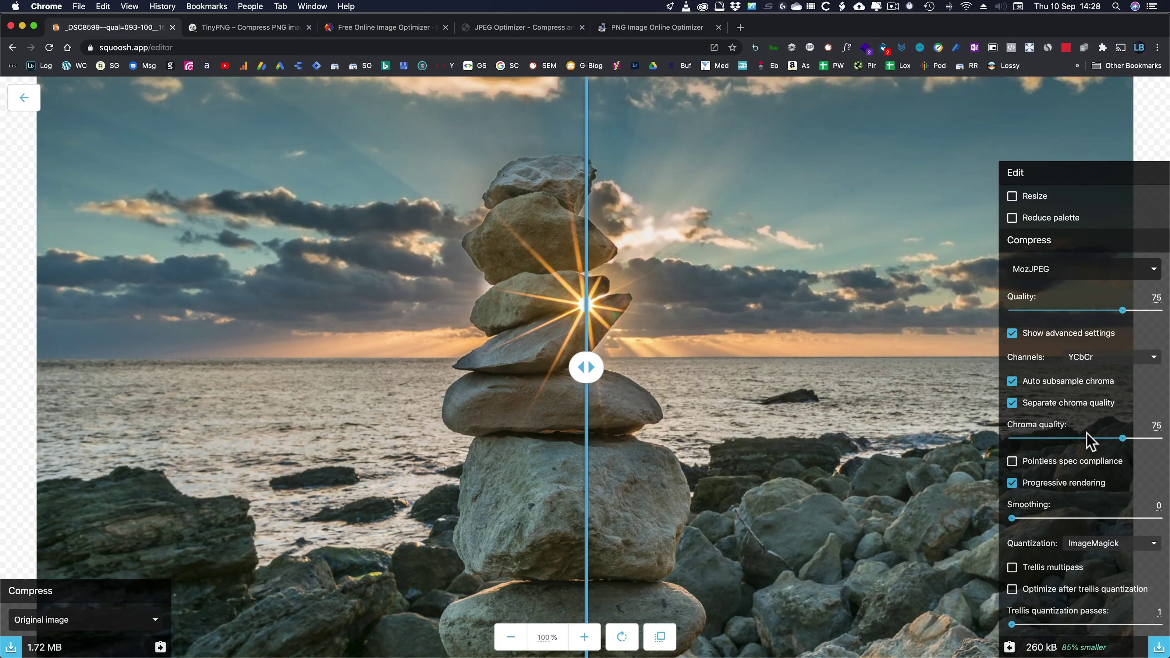
click(1012, 333)
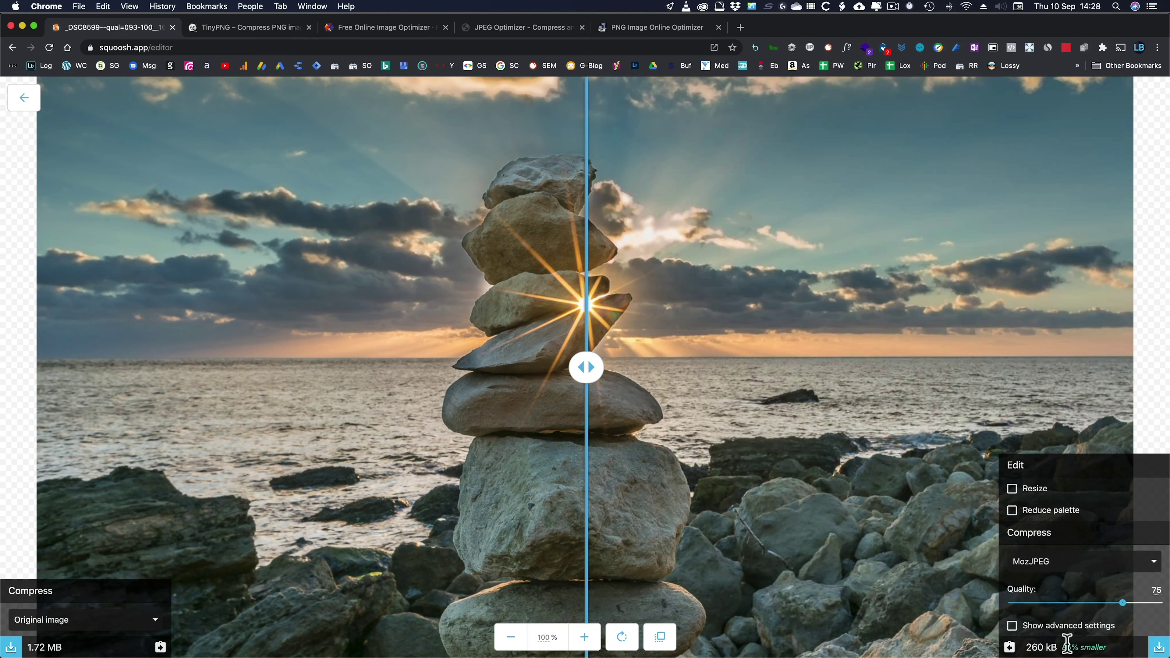
key(super+Tab)
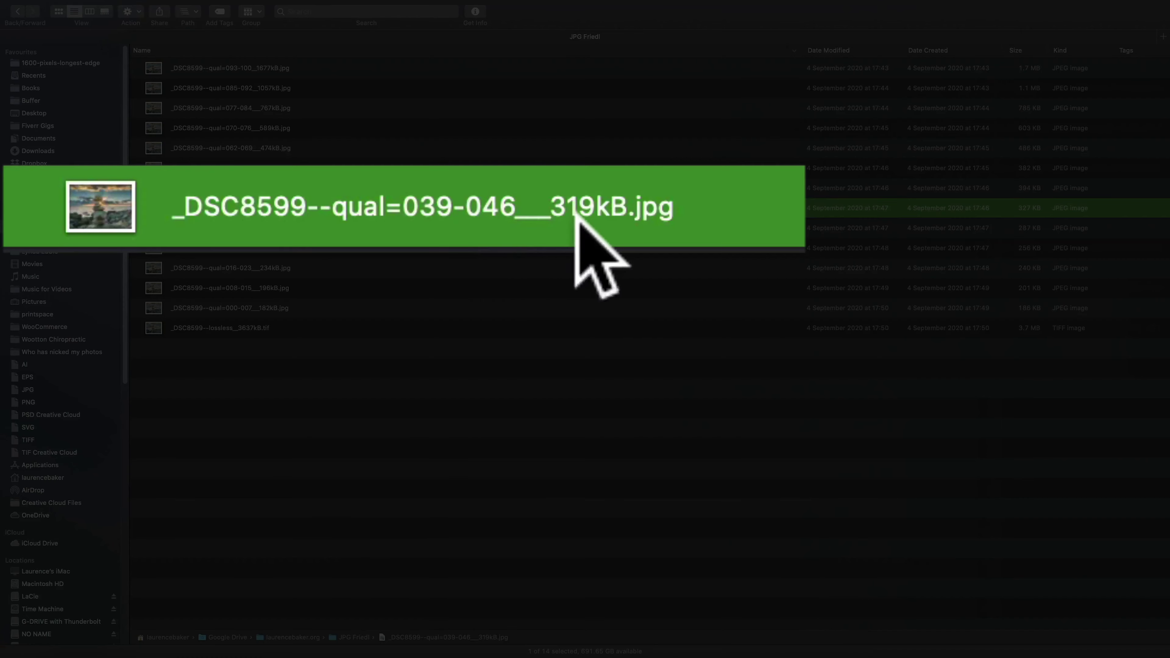
key(super+Tab)
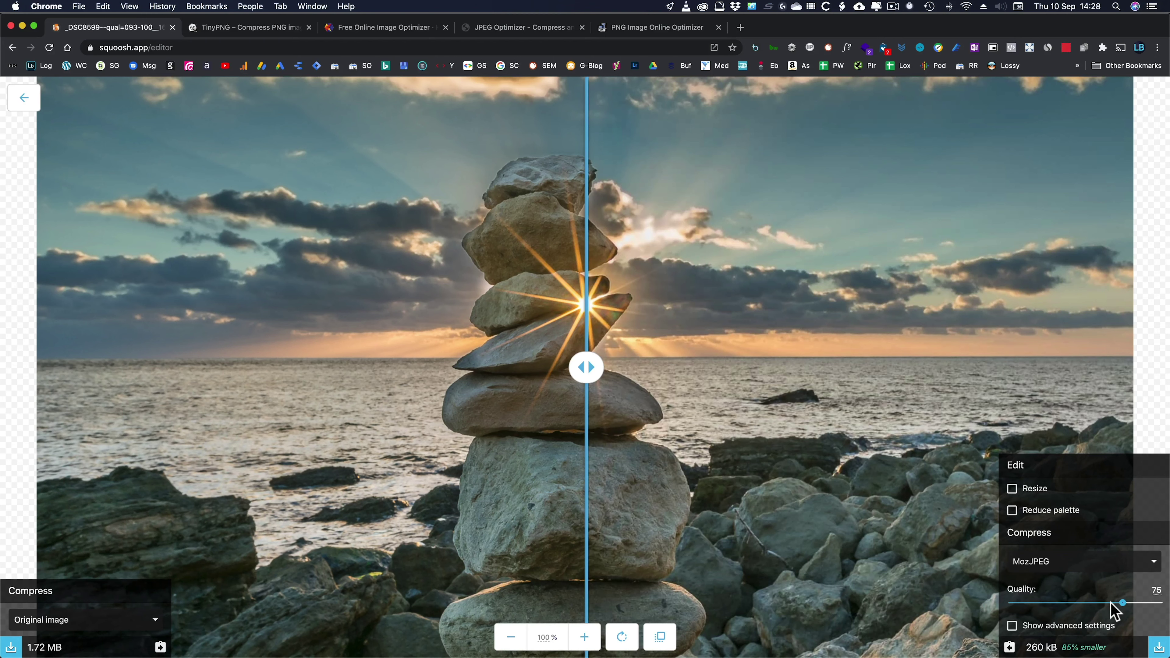
Drop the MozJPEG quality to about 66, then nudge it up to 70 (234 kB)
click(1109, 604)
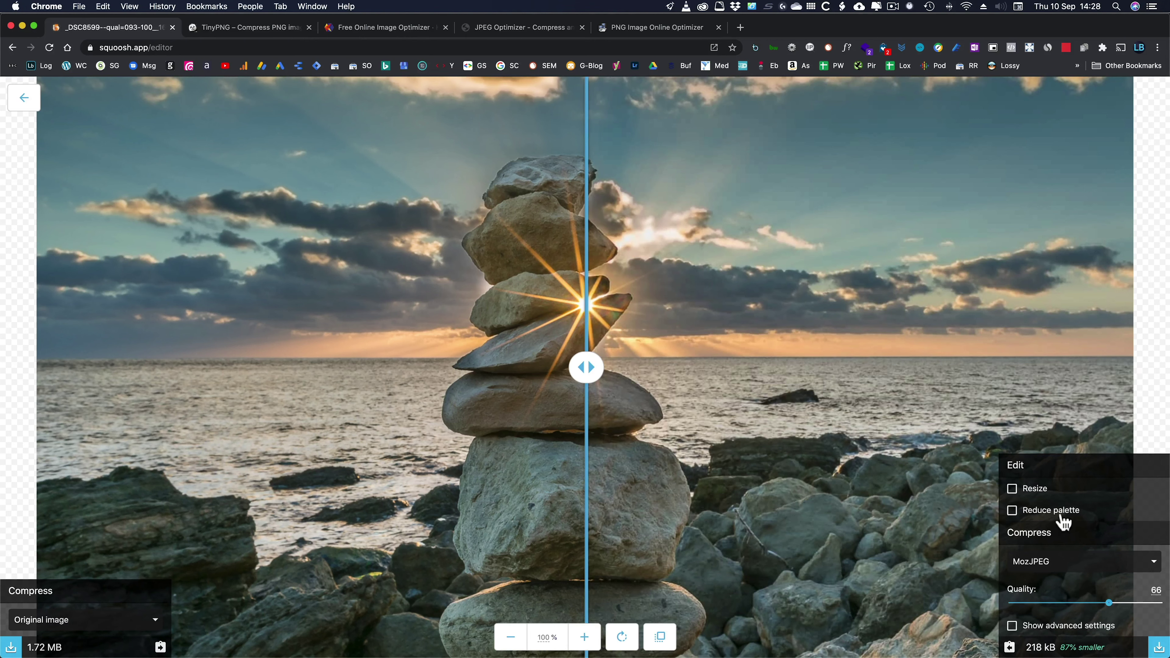
click(1155, 590)
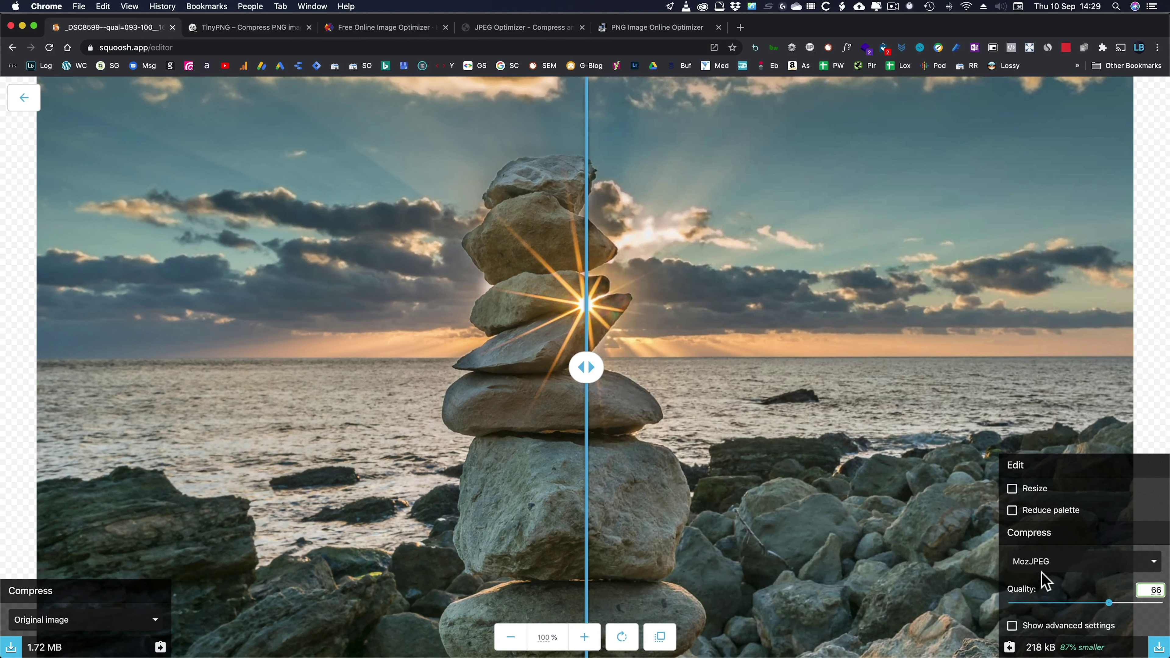
key(Up)
key(Up)
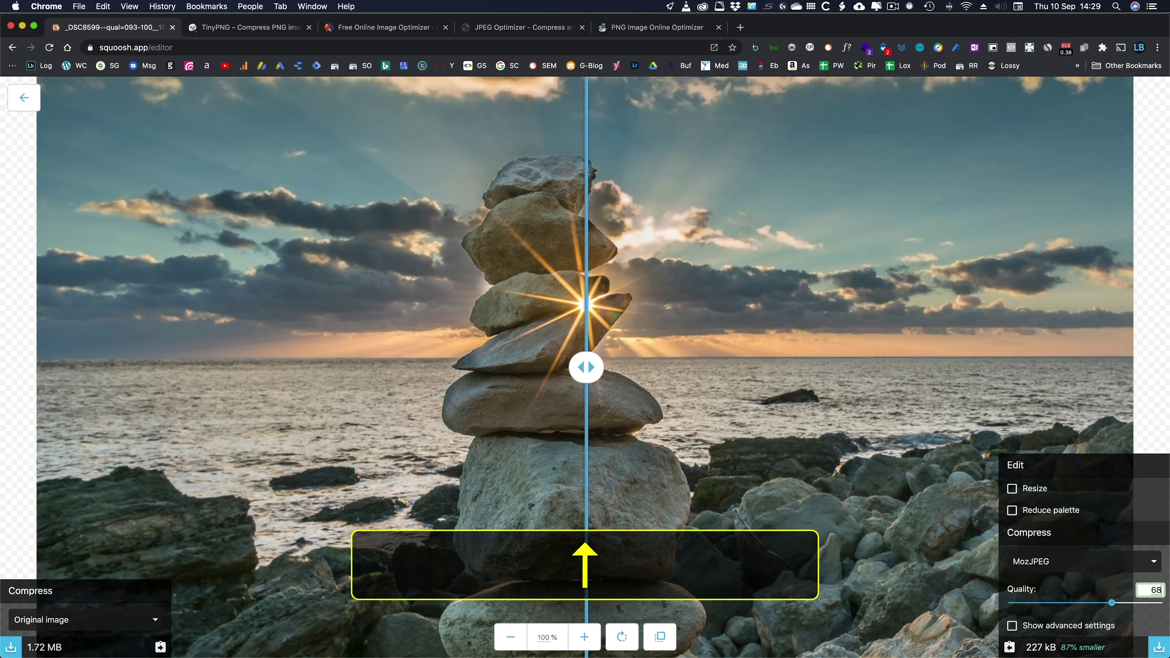
key(Up)
key(Up)
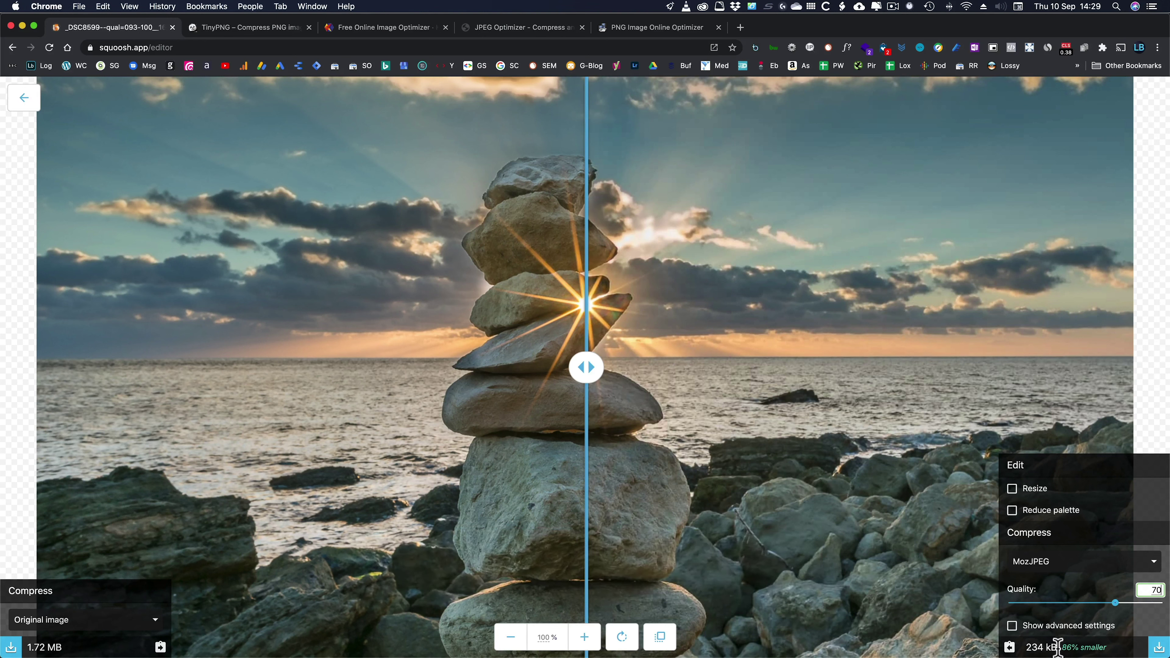
Compress the qual=093-100 JPEG in TinyPNG to 276.9 KB and save it to Downloads
mouse_move(1028, 655)
click(213, 28)
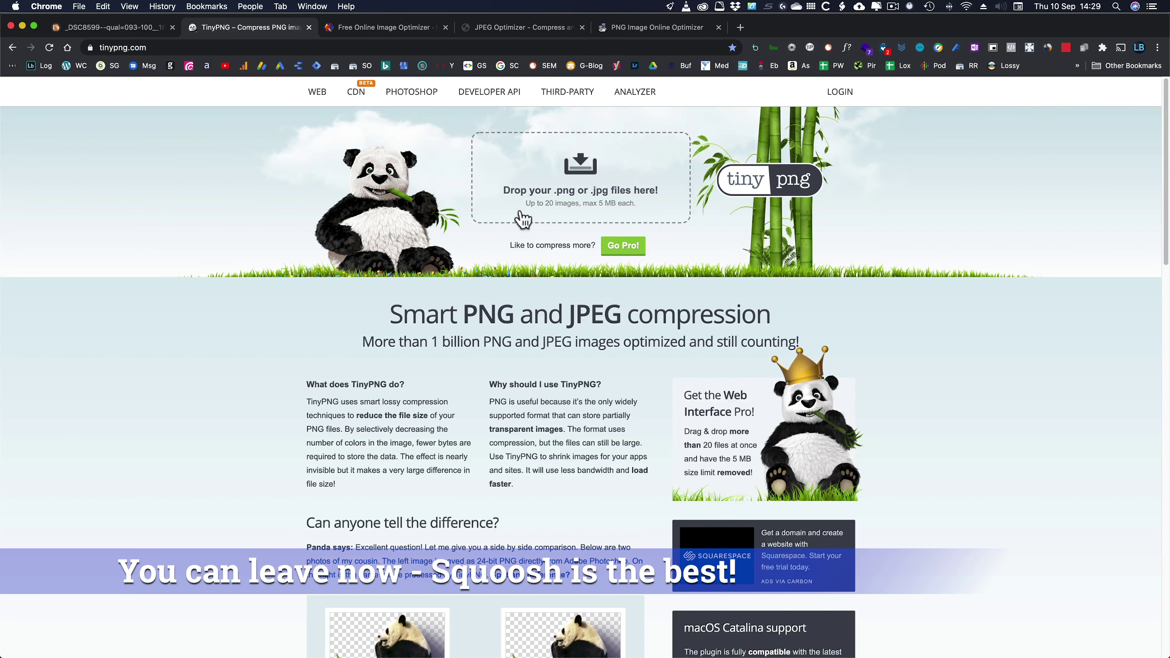
click(571, 176)
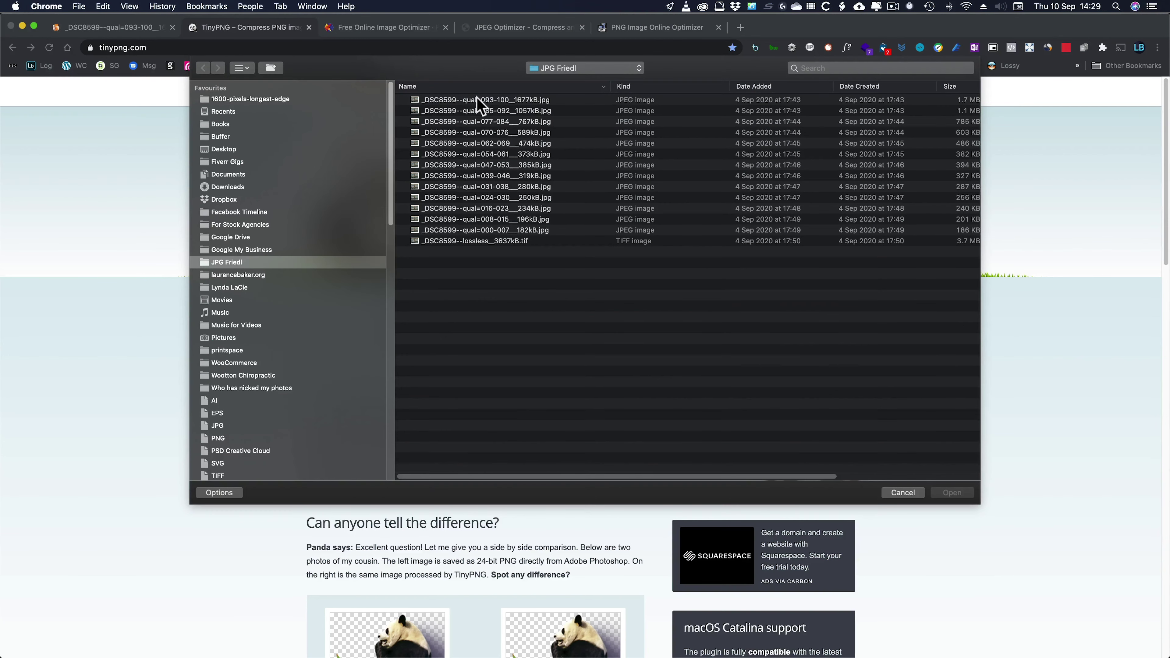
click(479, 101)
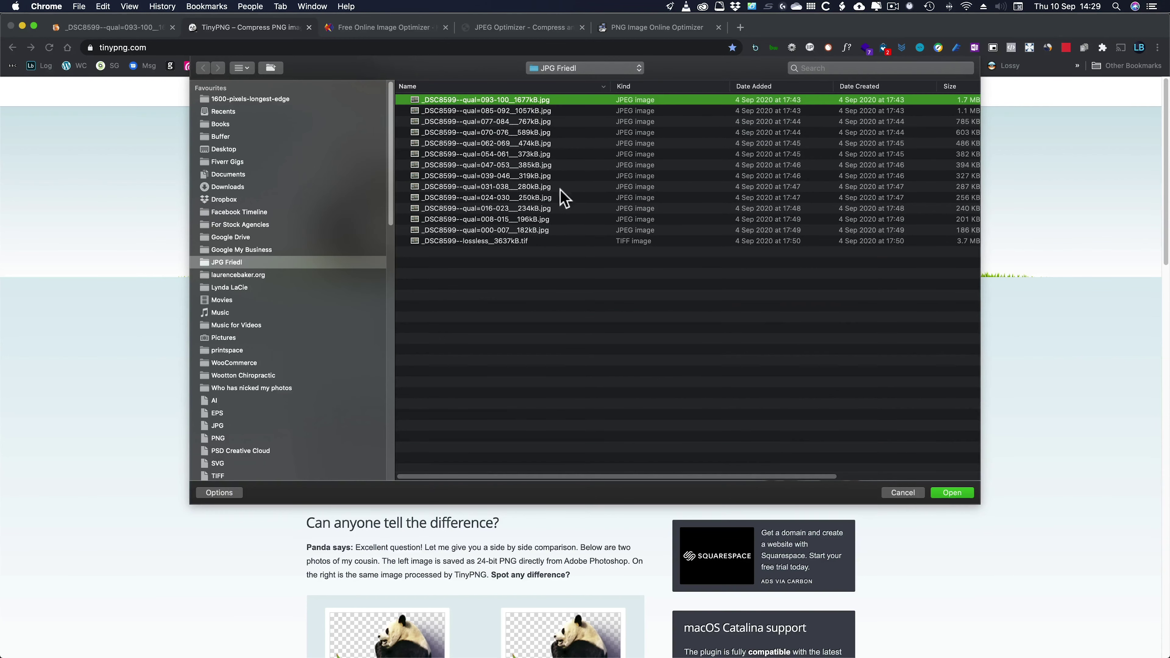
click(946, 493)
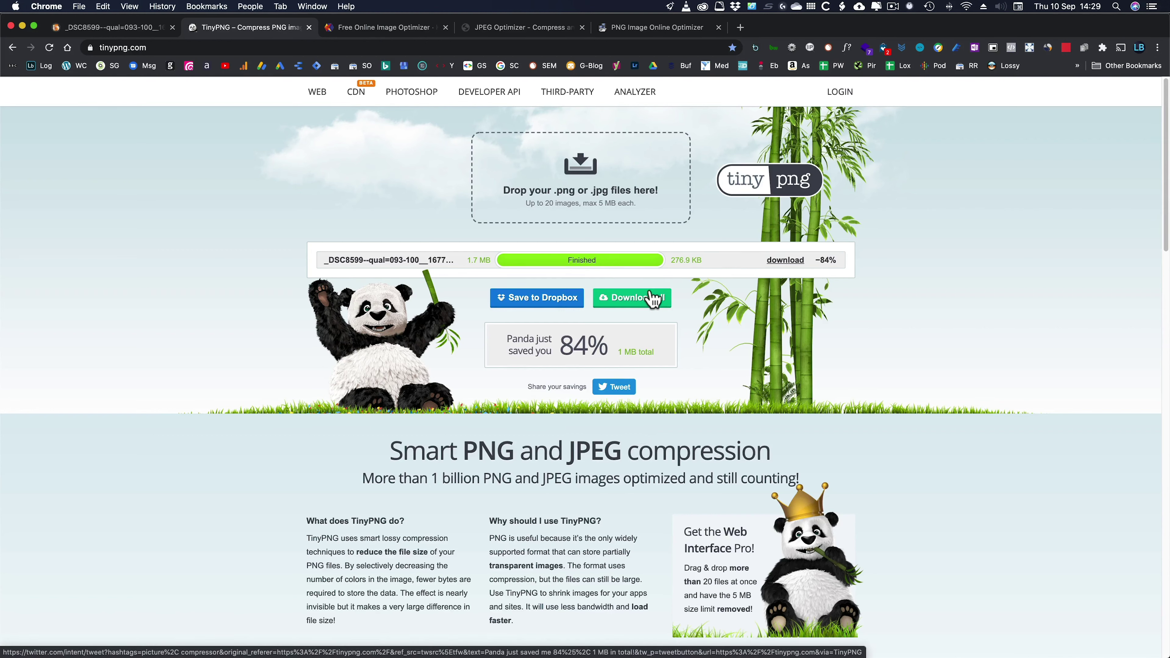
click(648, 300)
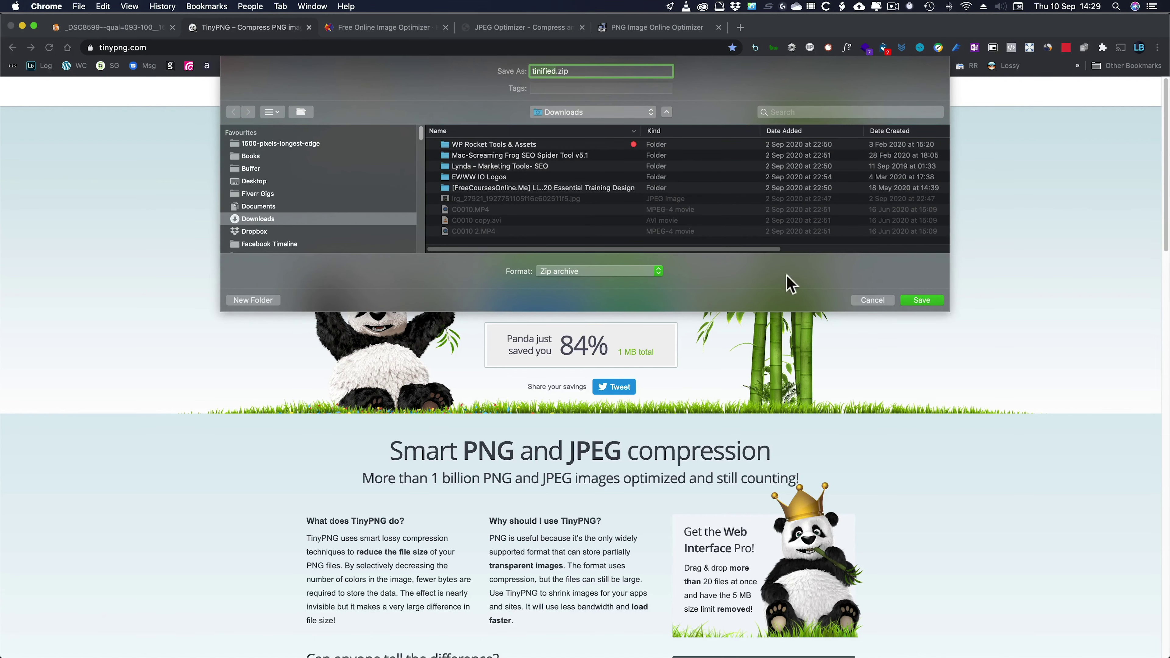
click(919, 301)
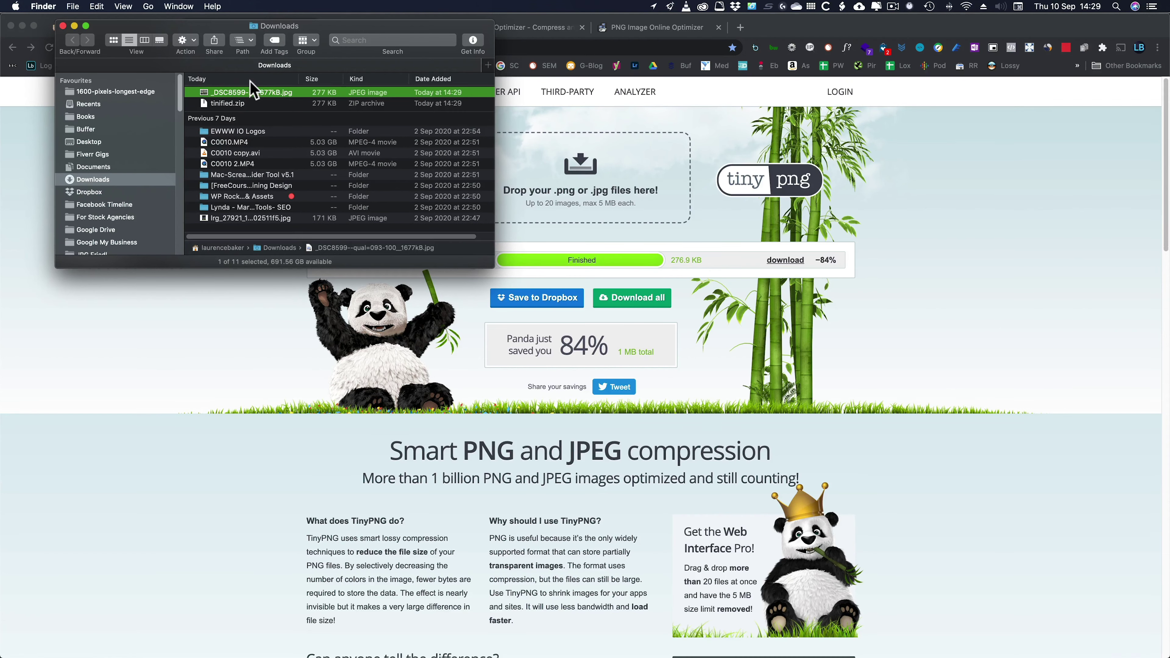
key(space)
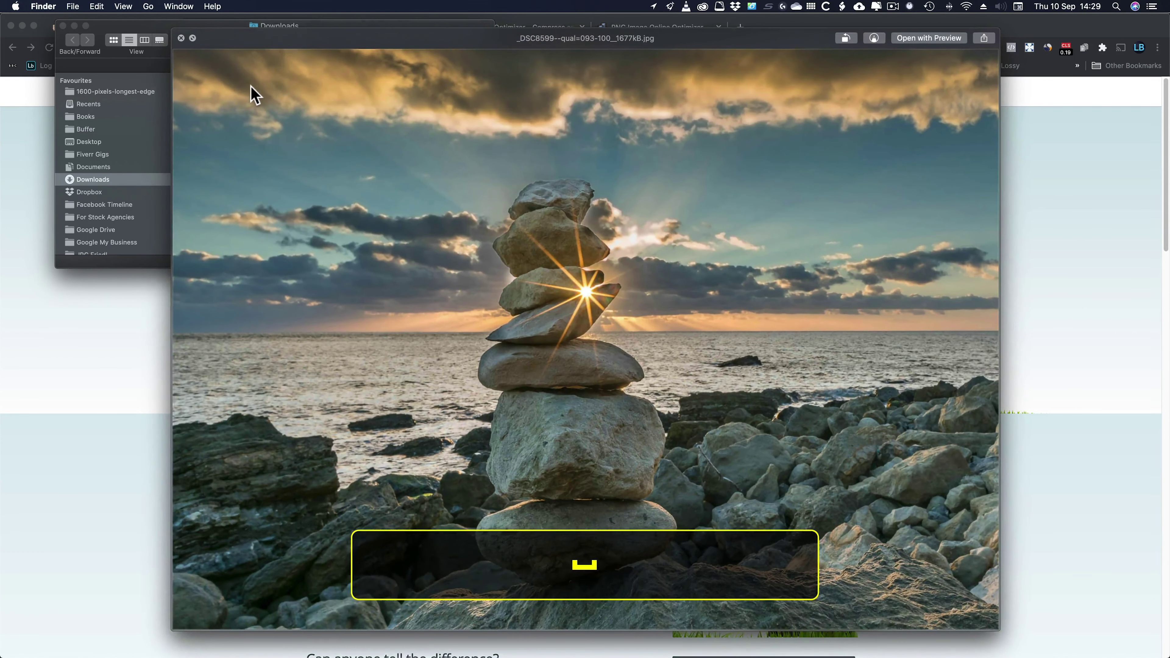
key(super+i)
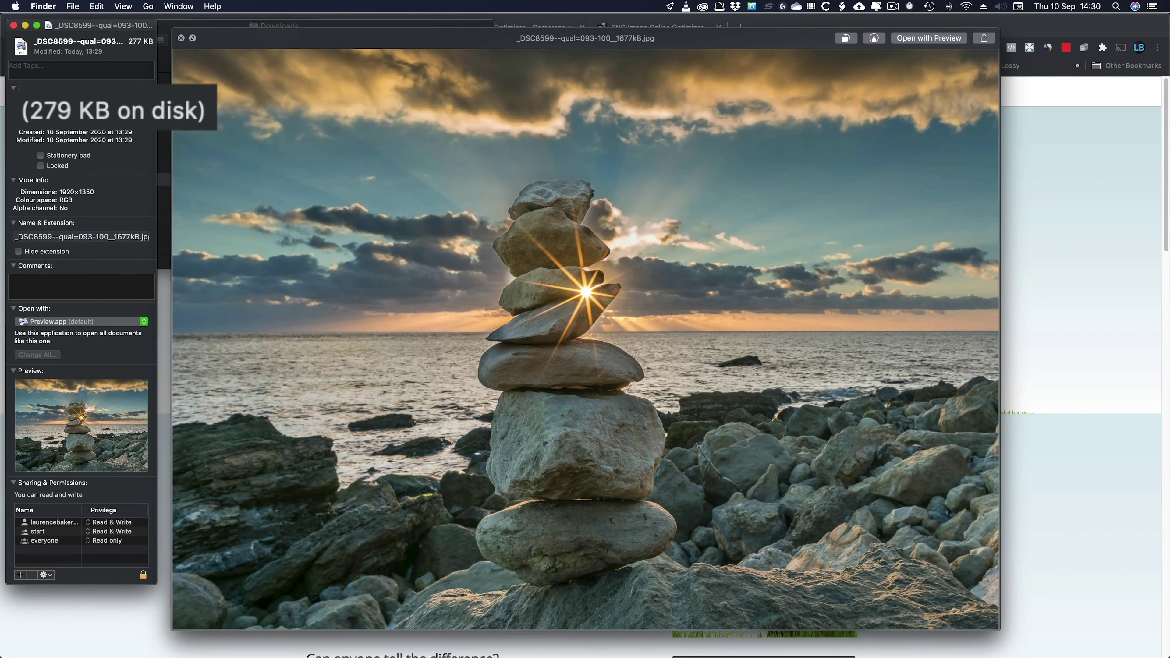
click(14, 25)
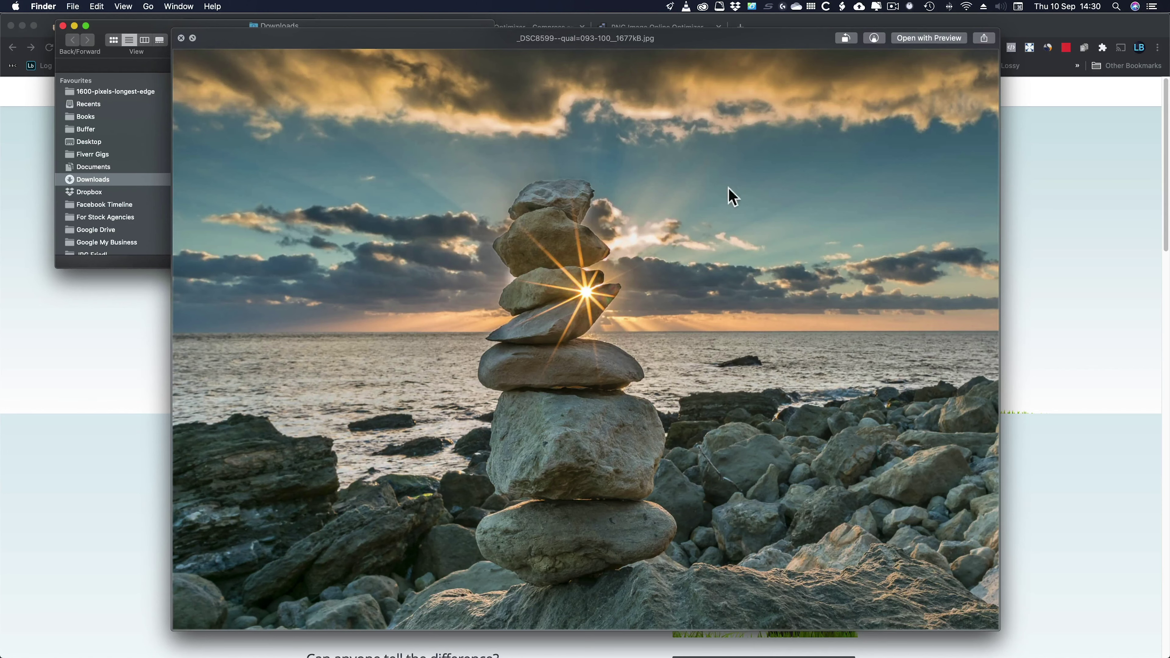
click(181, 38)
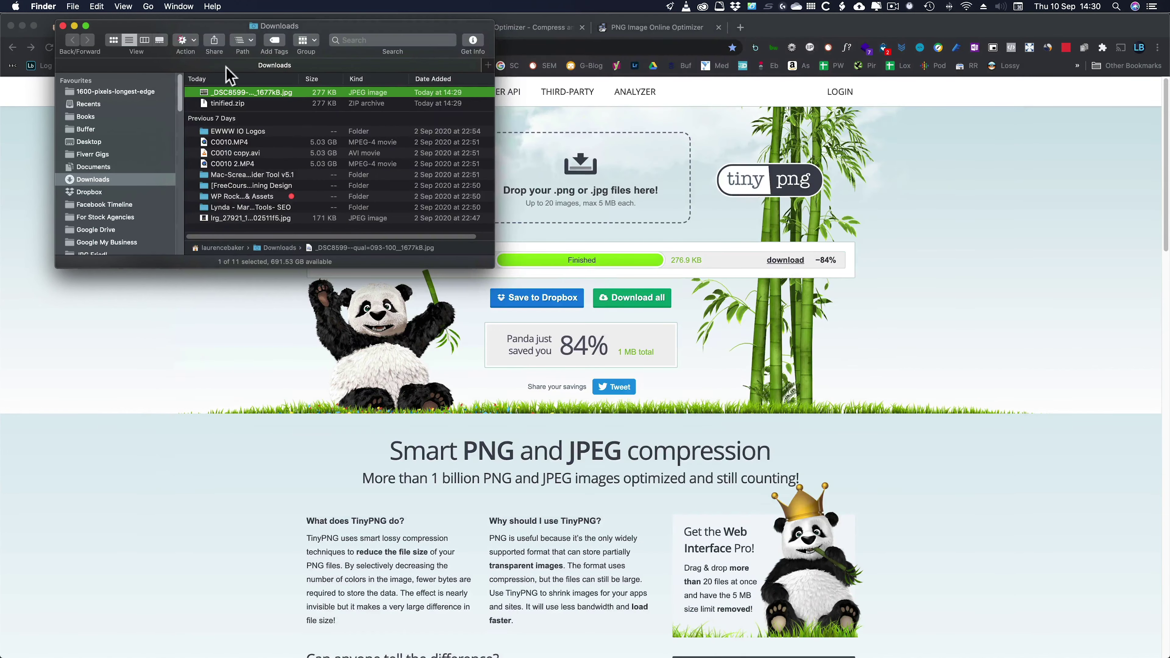
Upload the original JPEG to Kraken.io, which rejects it as too large for the free tier
click(63, 26)
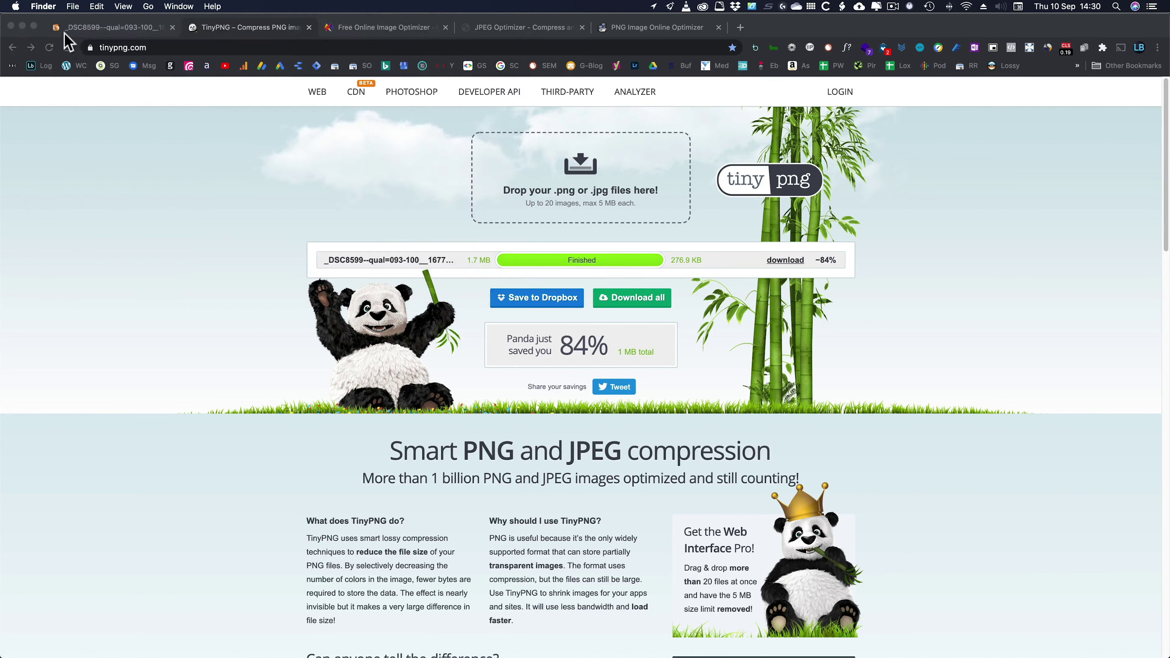
click(393, 29)
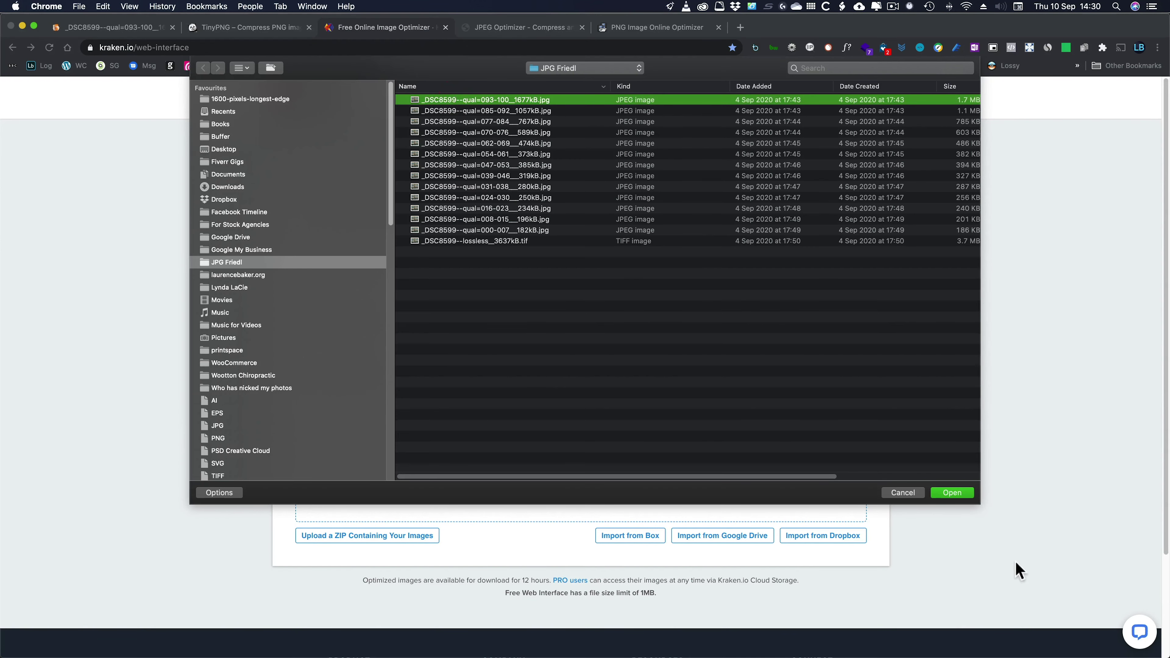
click(953, 491)
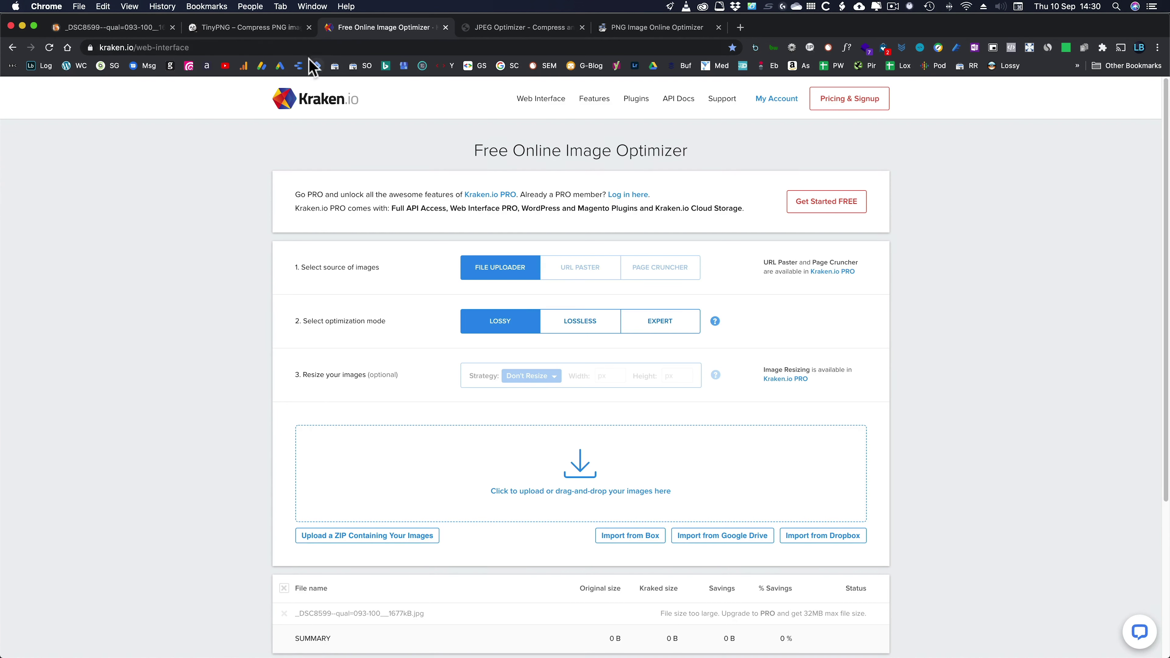
click(509, 29)
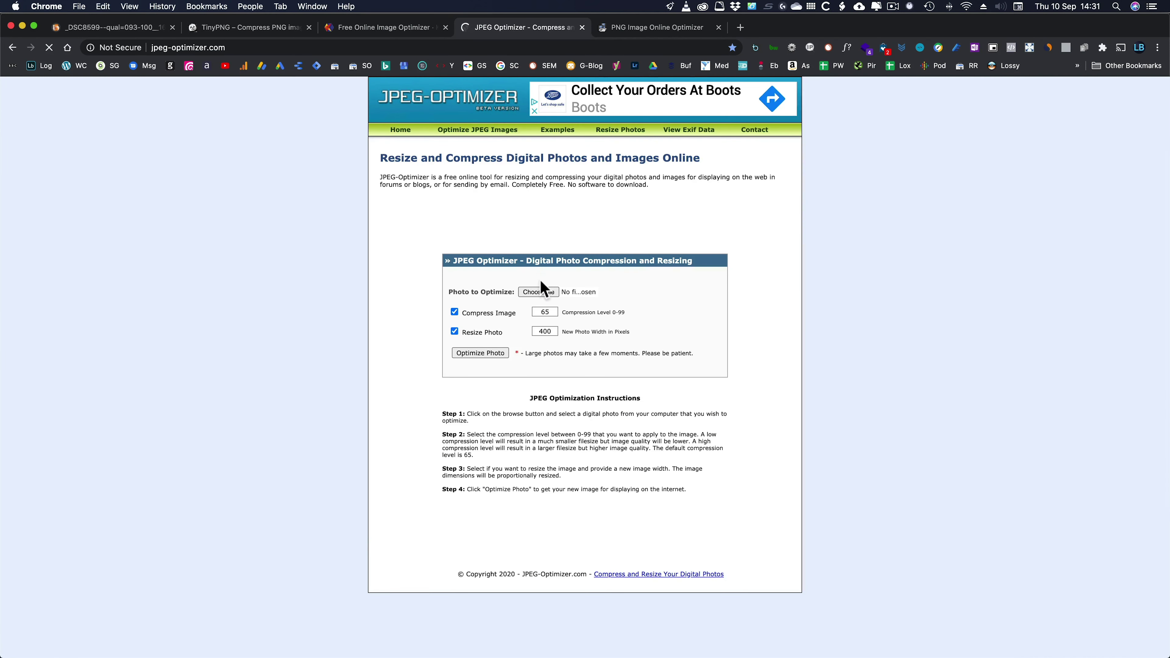
Turn off resizing and compress the full-quality original photo at level 65 in JPEG-Optimizer
click(454, 331)
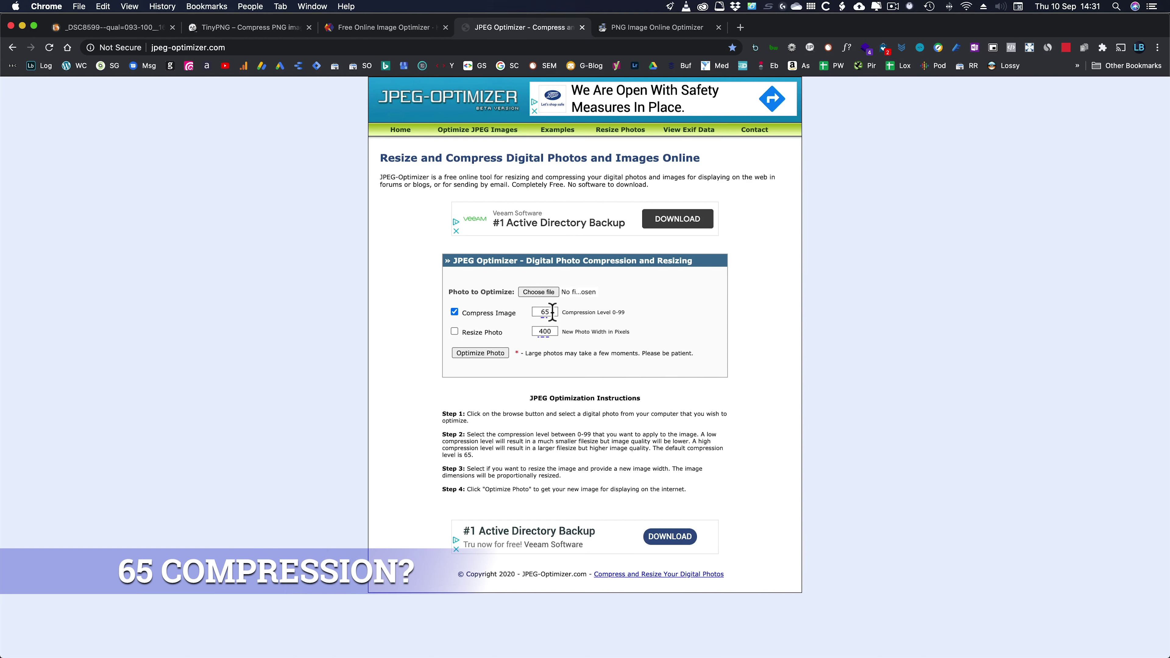
click(537, 293)
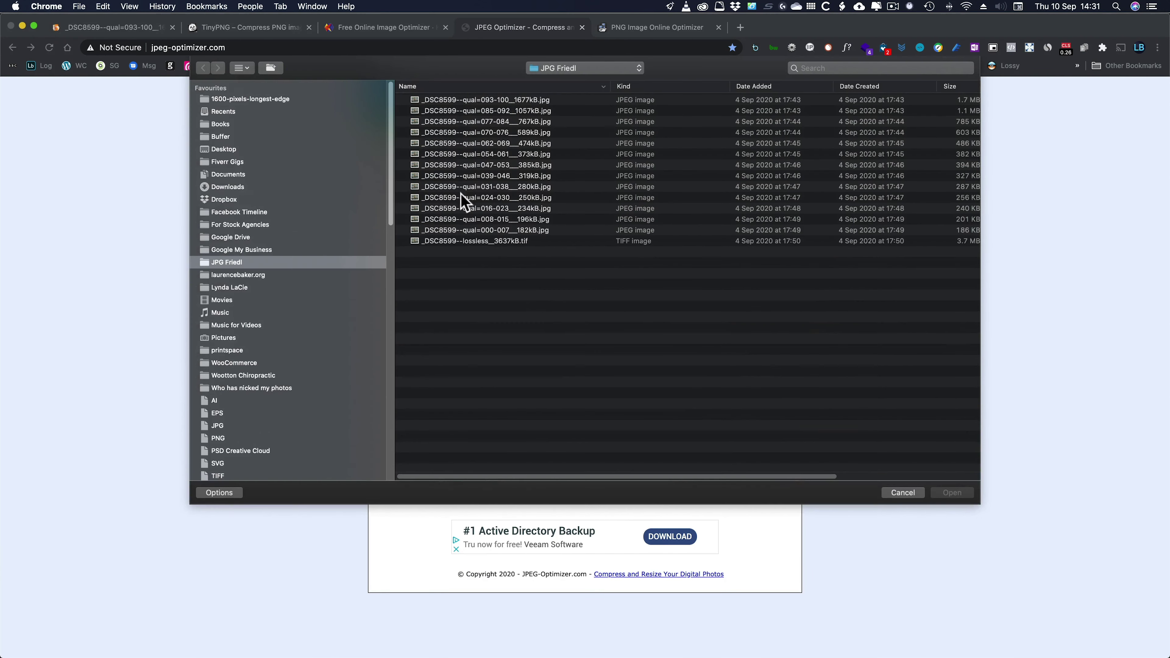
click(455, 101)
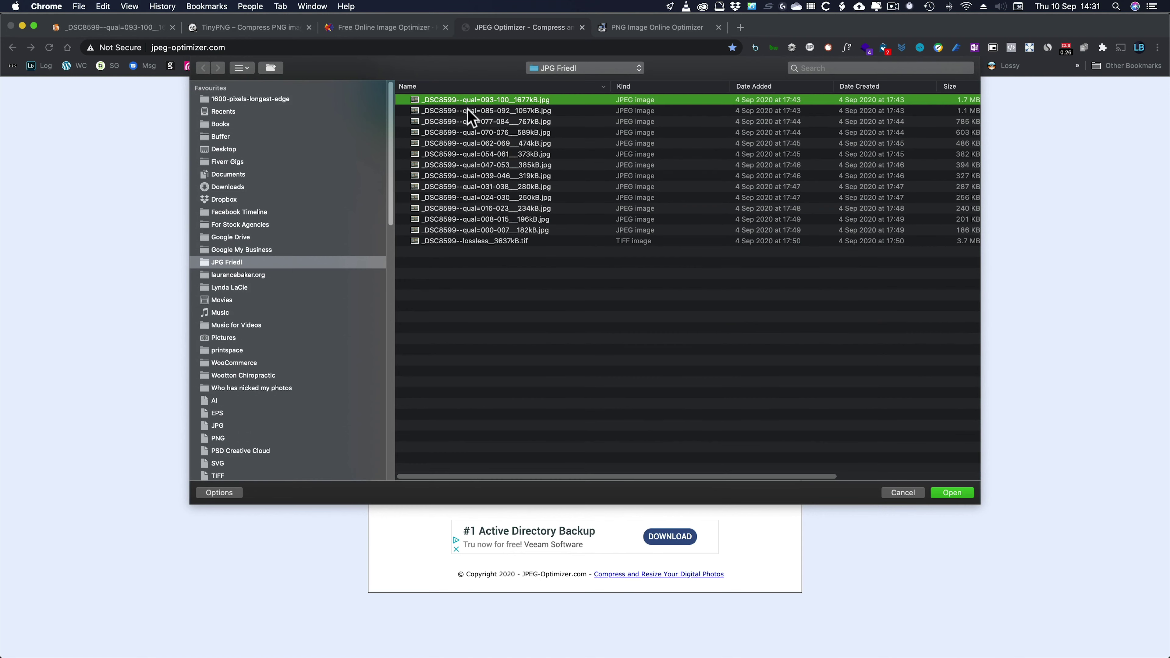
click(953, 492)
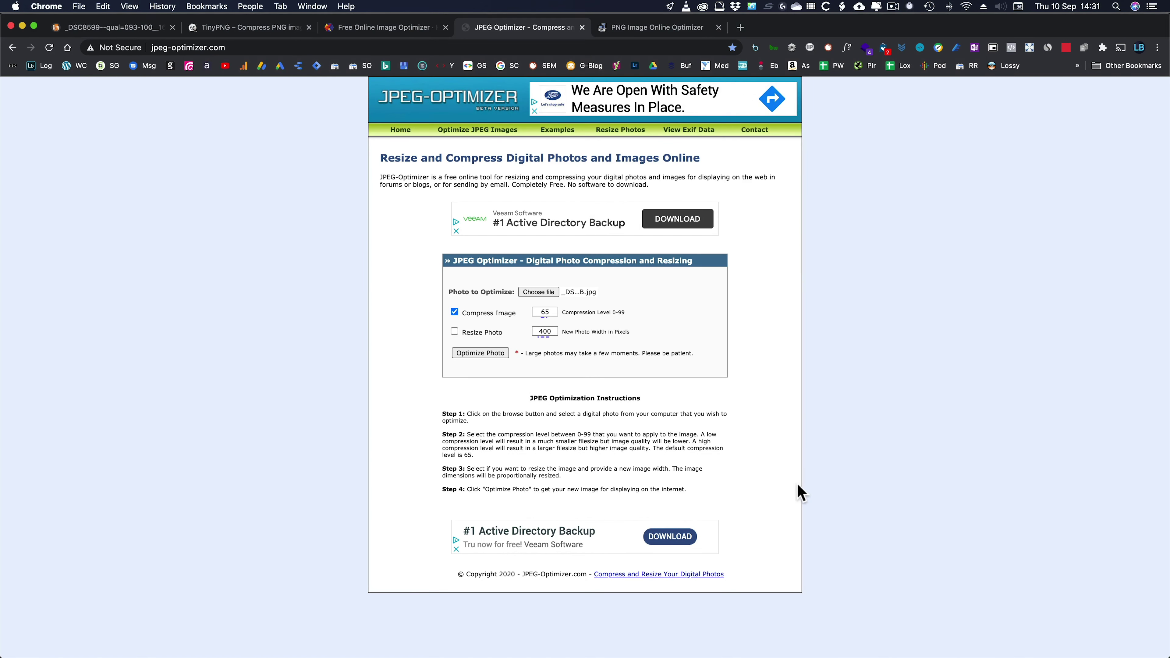
click(466, 355)
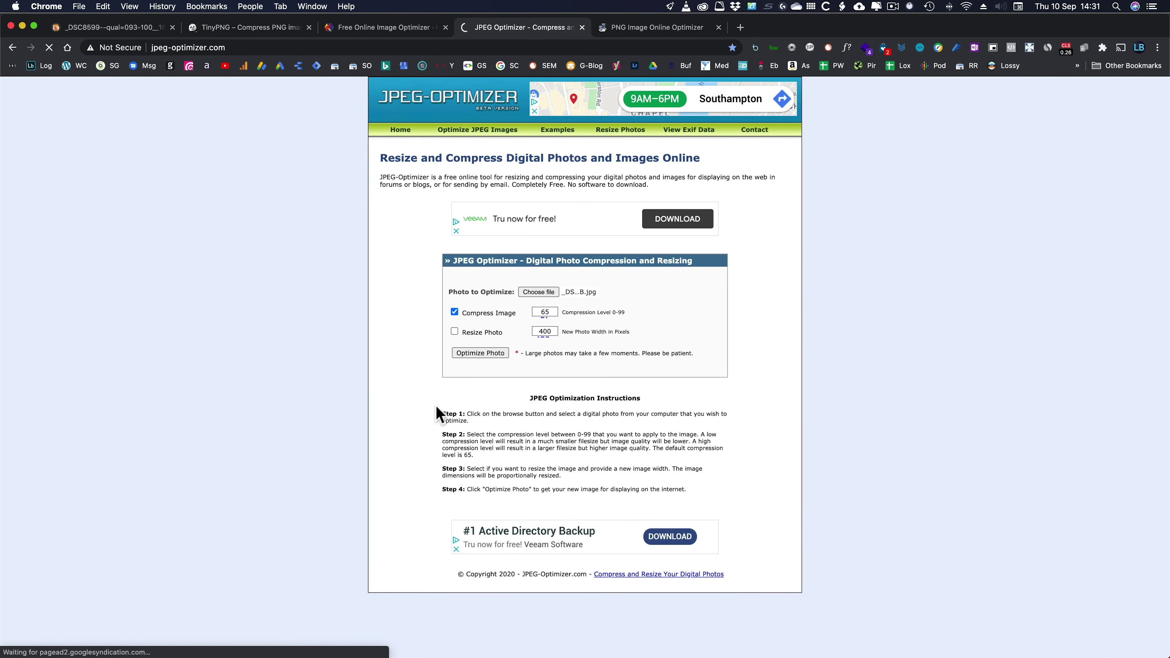
Scroll the results page to view the whole 272.3 KB compressed photo and its 83.8% saving
scroll(437, 406, down, 5)
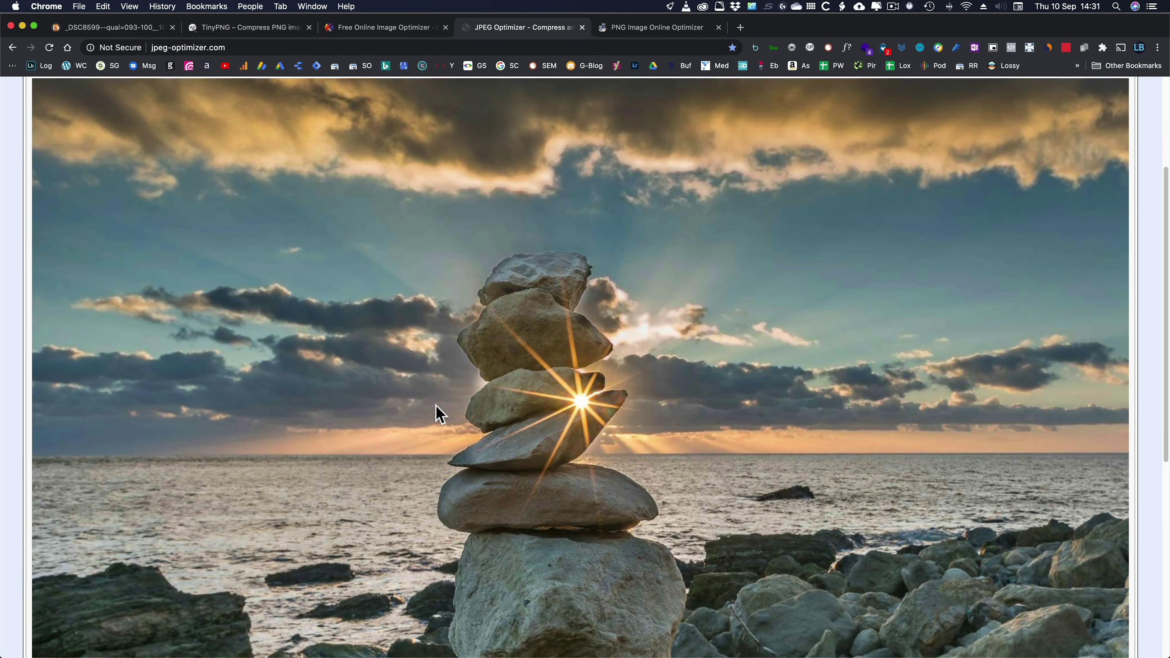
scroll(436, 406, up, 5)
scroll(436, 406, down, 8)
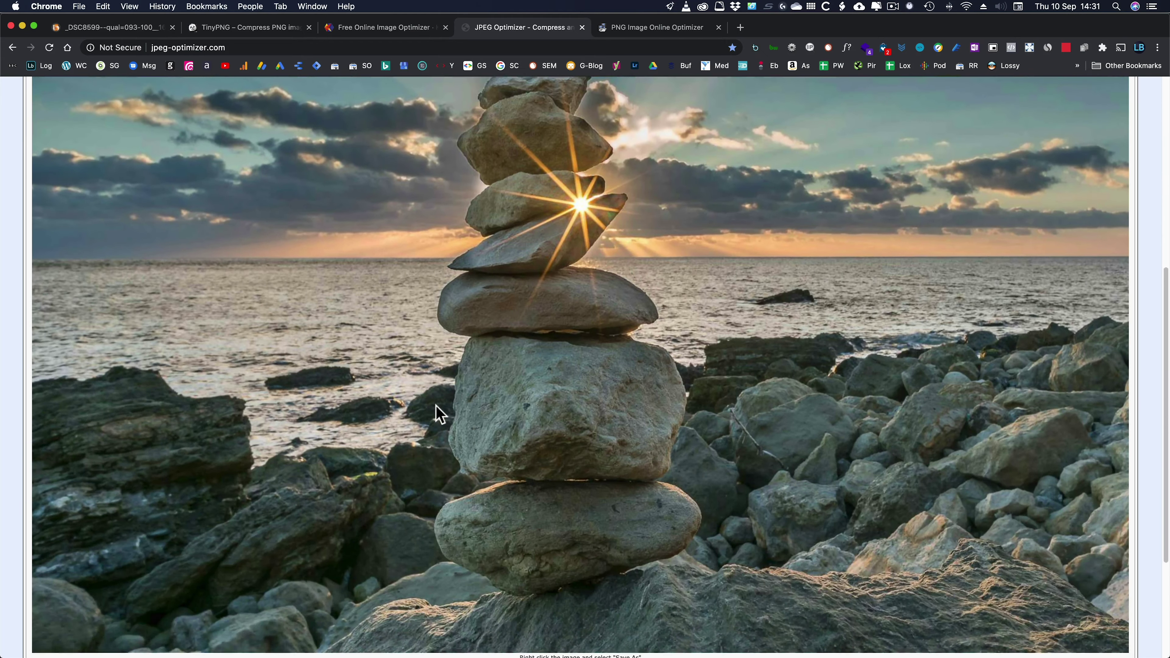
scroll(437, 406, down, 4)
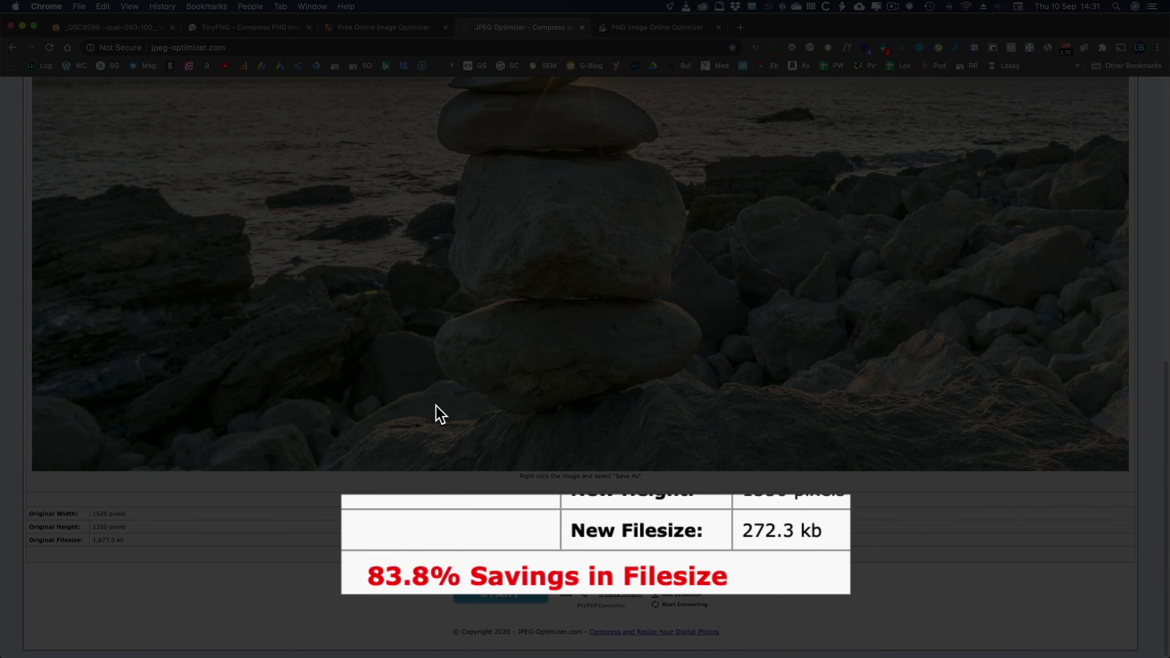
scroll(437, 406, up, 6)
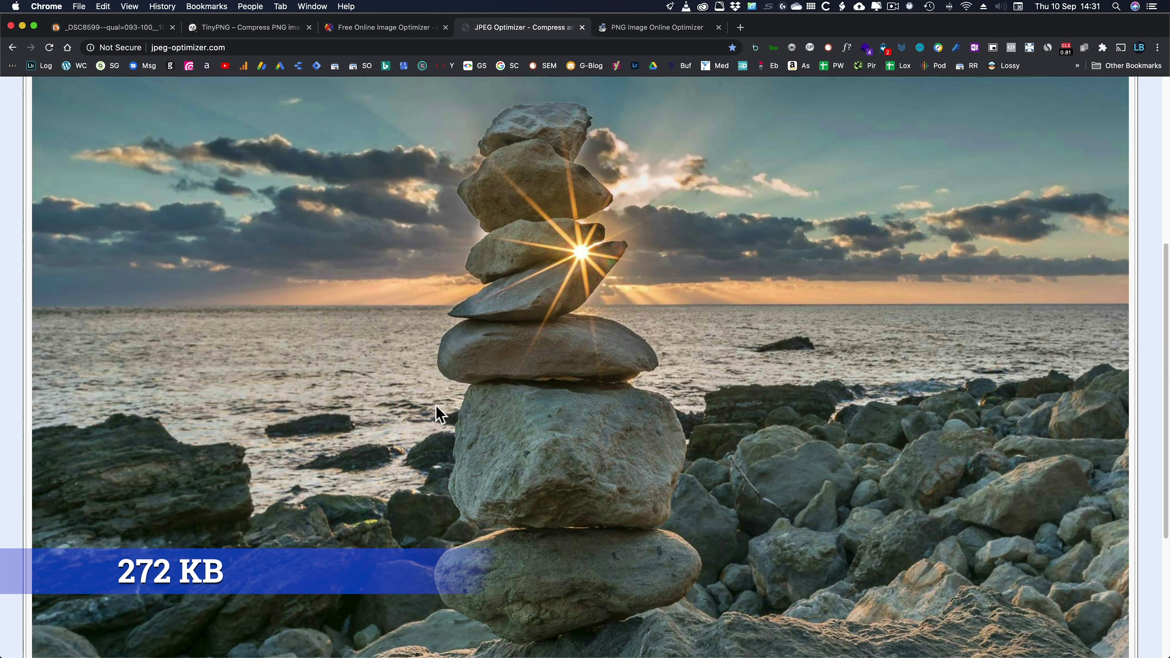
scroll(436, 407, up, 2)
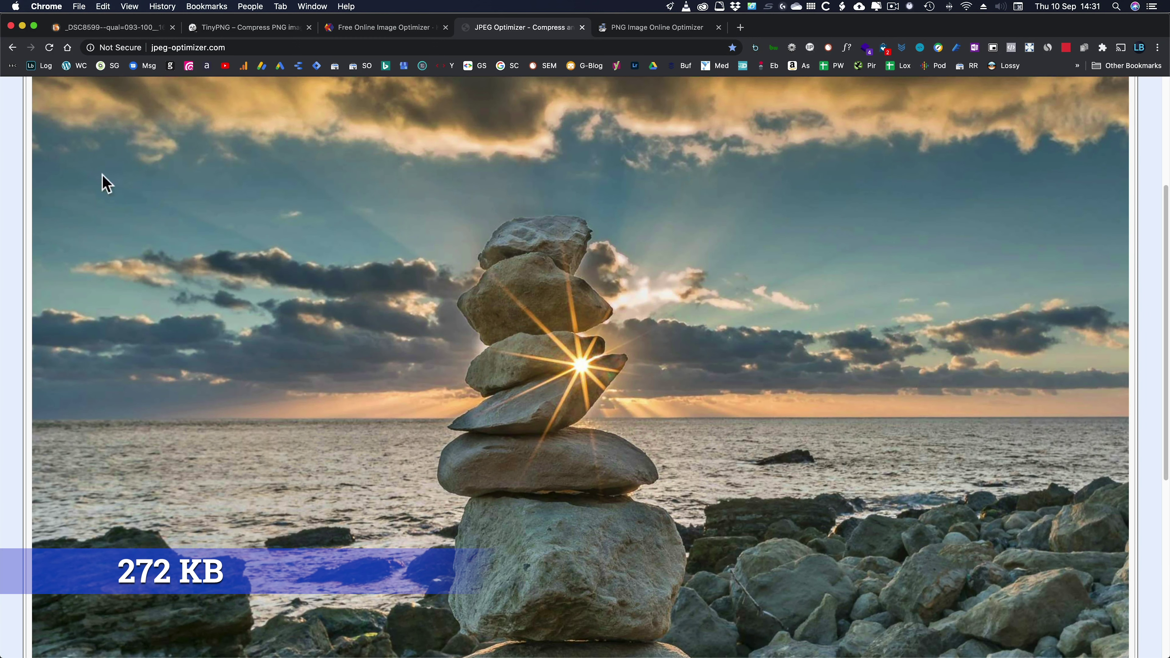
Download Squoosh's quality-70 MozJPEG result to Downloads as squoosh.jpg
click(55, 23)
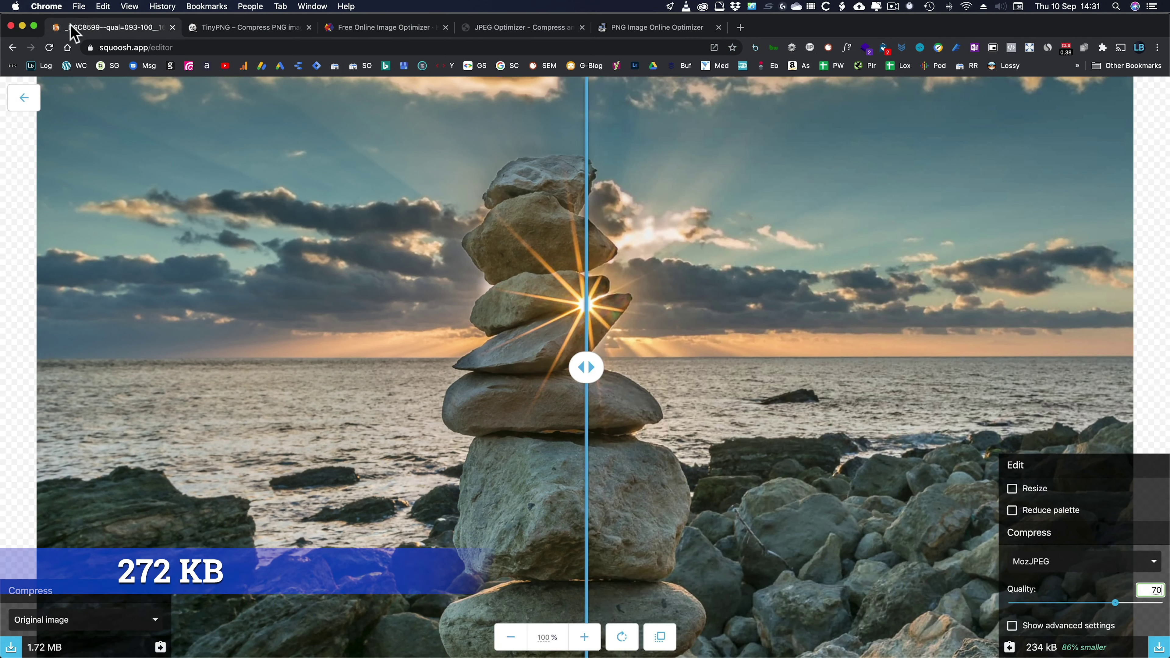
click(1158, 649)
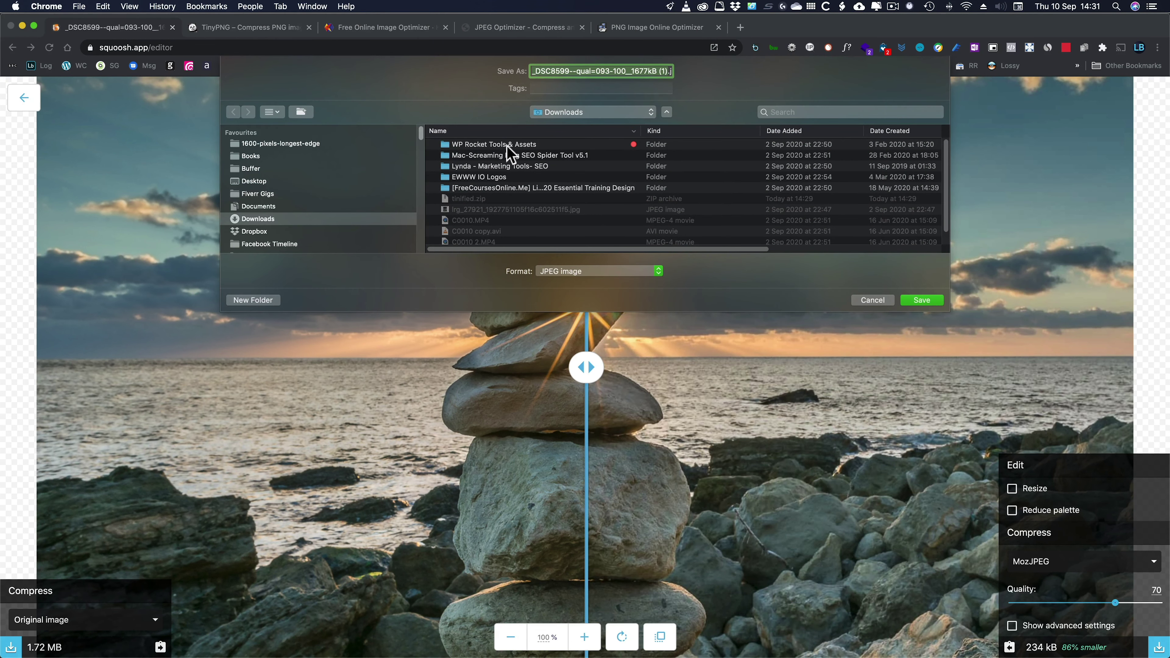
text(squoosh.jpg)
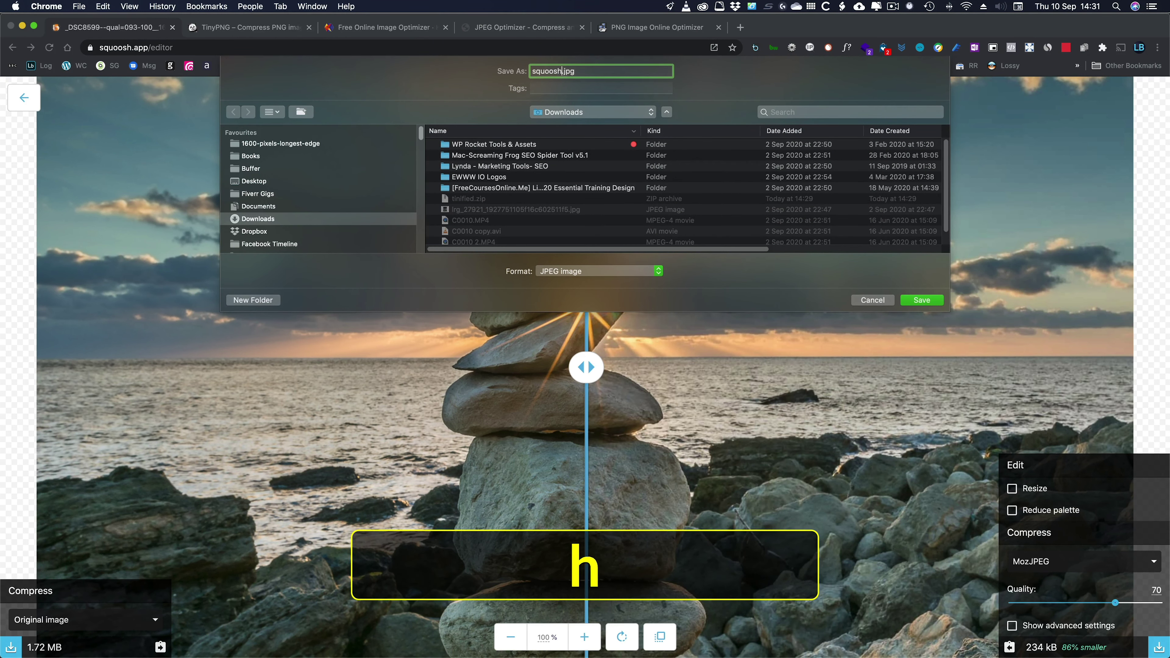
key(Return)
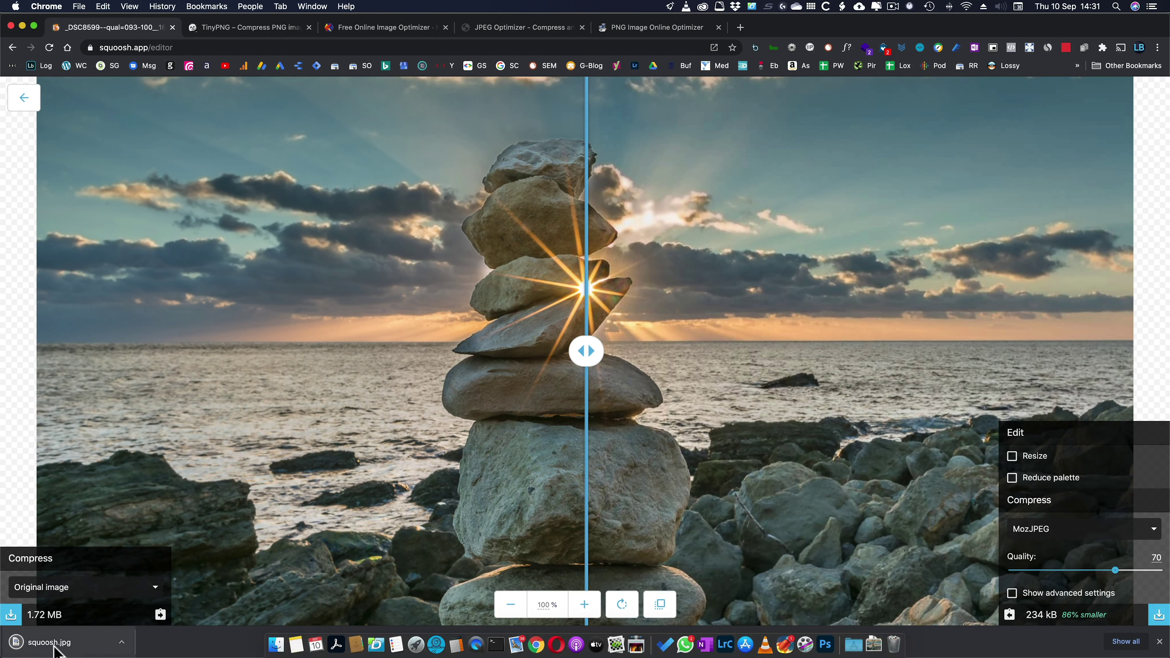
Open squoosh.jpg in Preview and confirm its file size is 234 KB
click(50, 644)
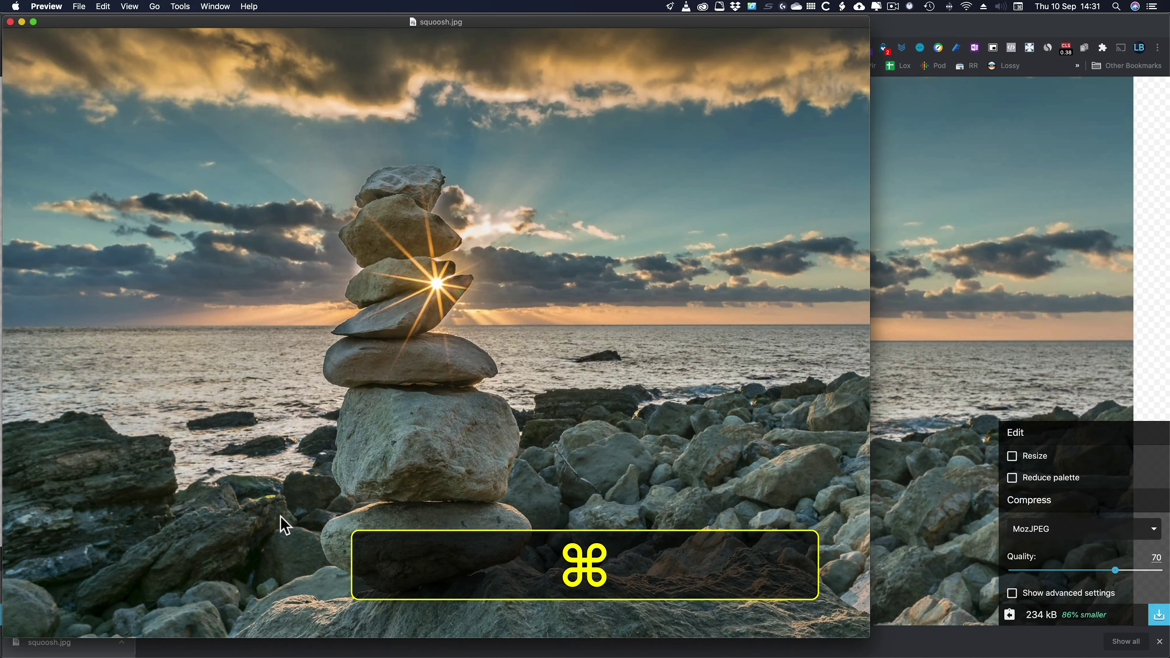
key(super+i)
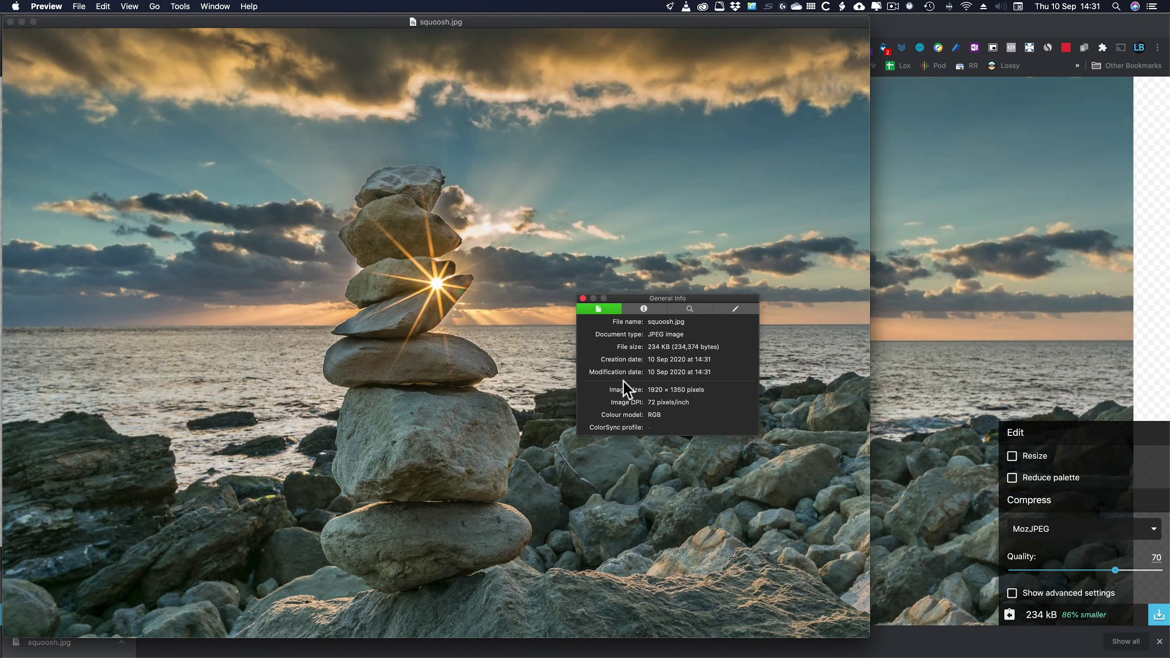
click(583, 299)
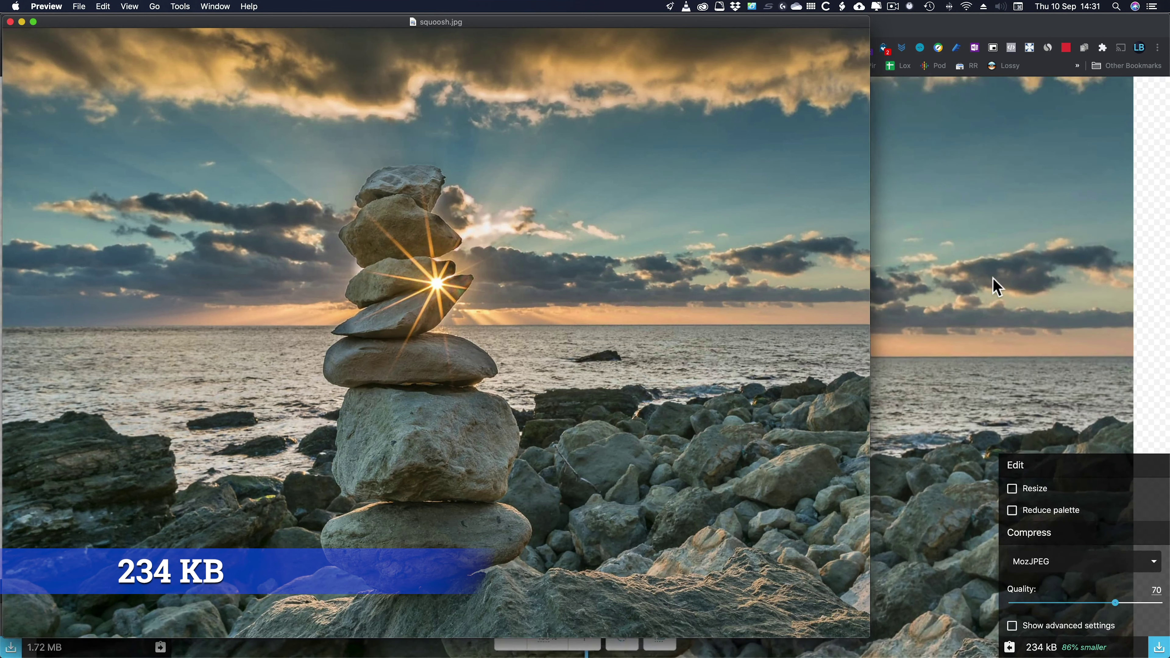
Back in Chrome, revisit the JPEG-Optimizer result, then bring up ezgif's Optimize JPEG page
click(996, 282)
click(500, 29)
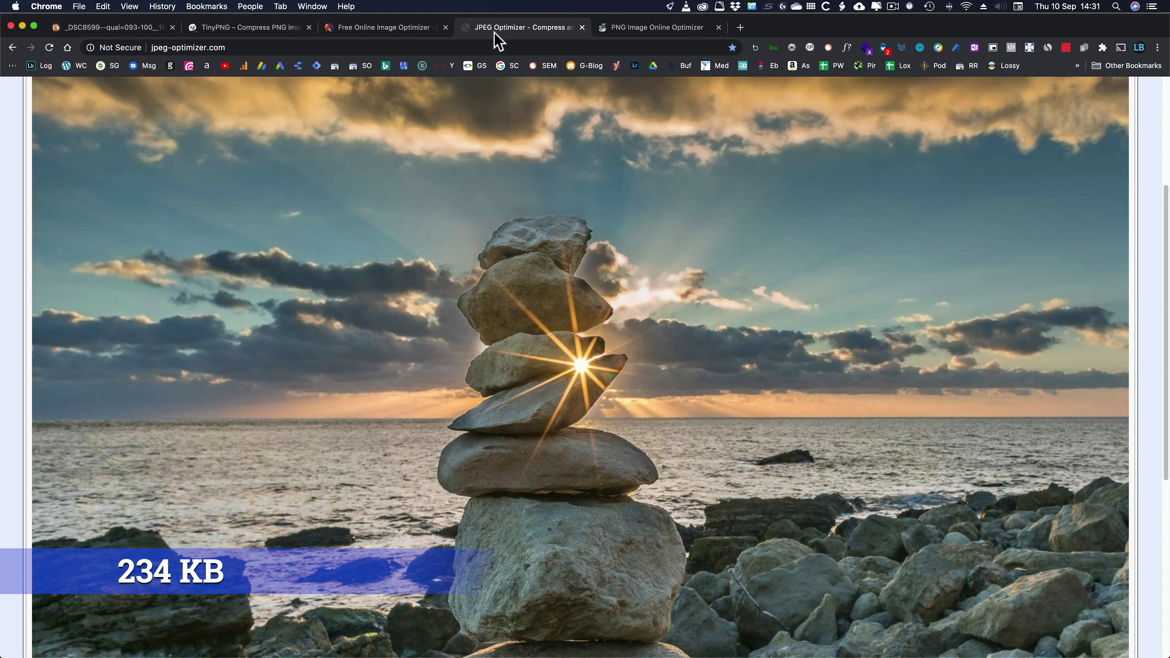
scroll(544, 253, down, 5)
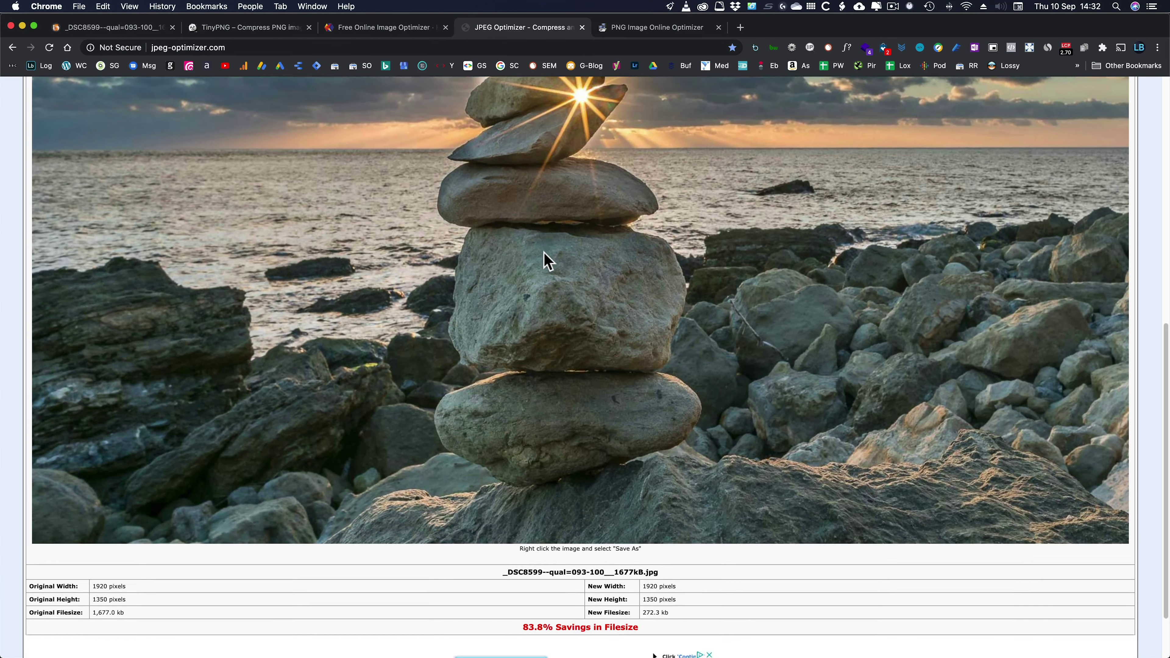
scroll(544, 253, up, 4)
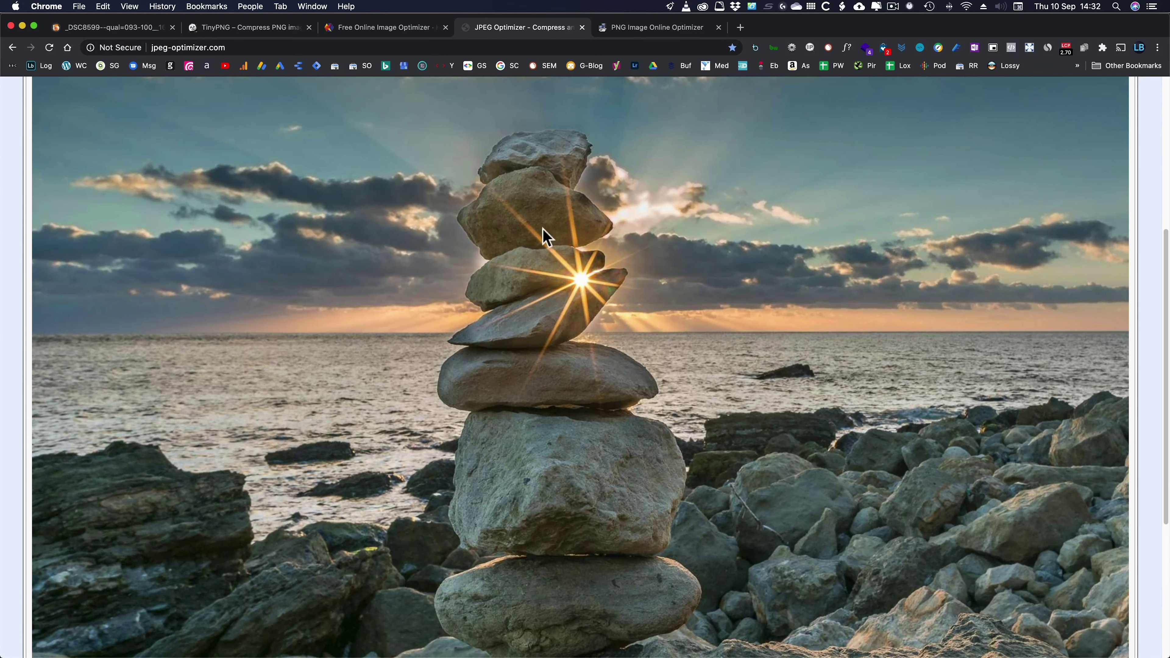
click(640, 28)
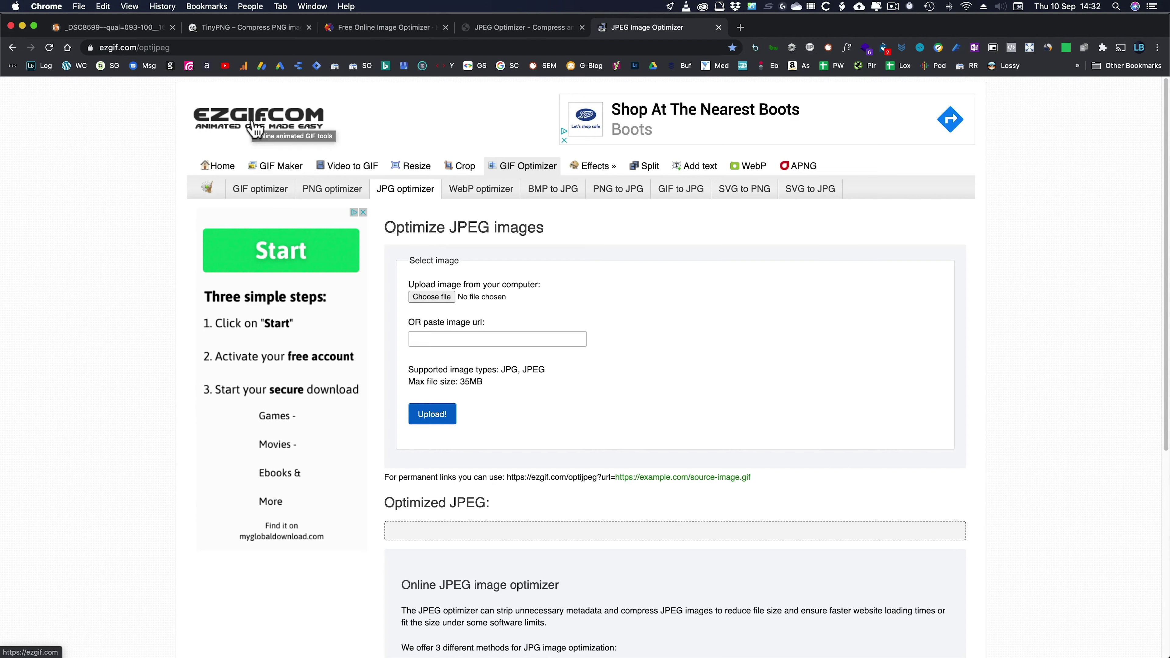
Upload the original 1677kB rock-stack JPEG to ezgif's optimizer
click(432, 296)
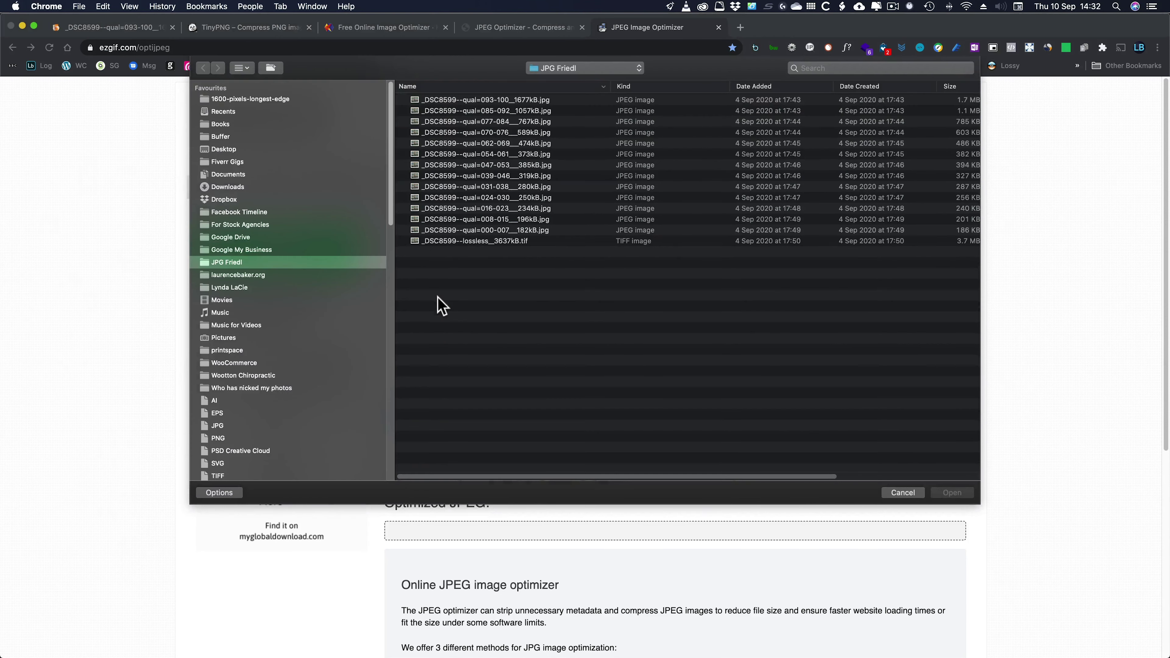
click(456, 100)
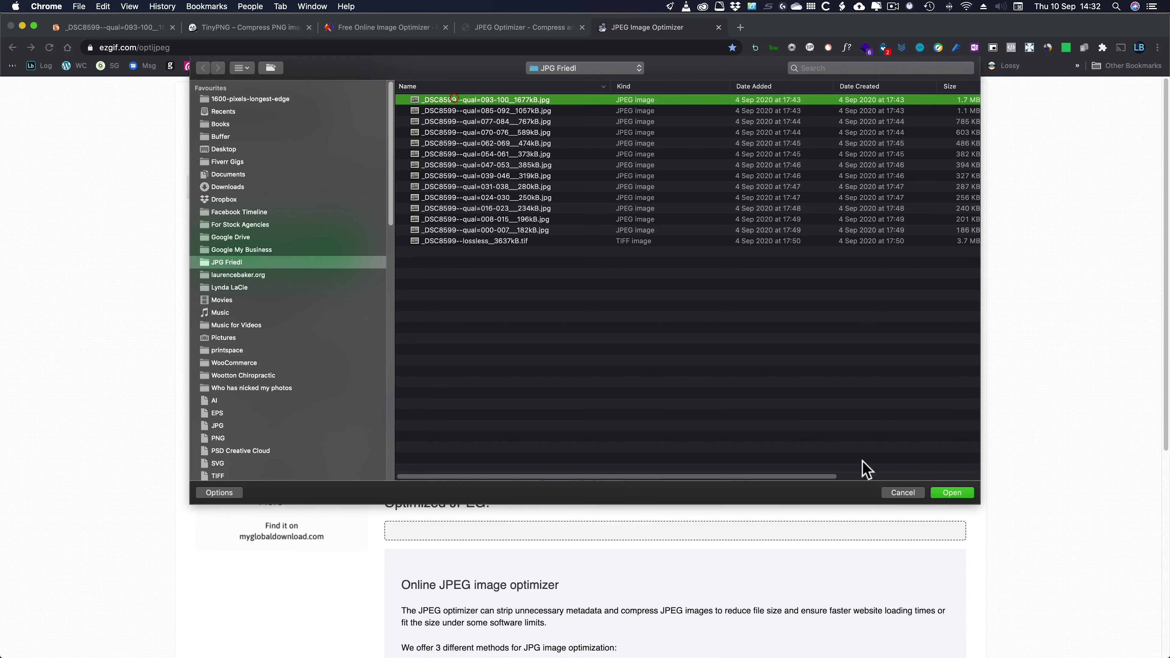
click(965, 493)
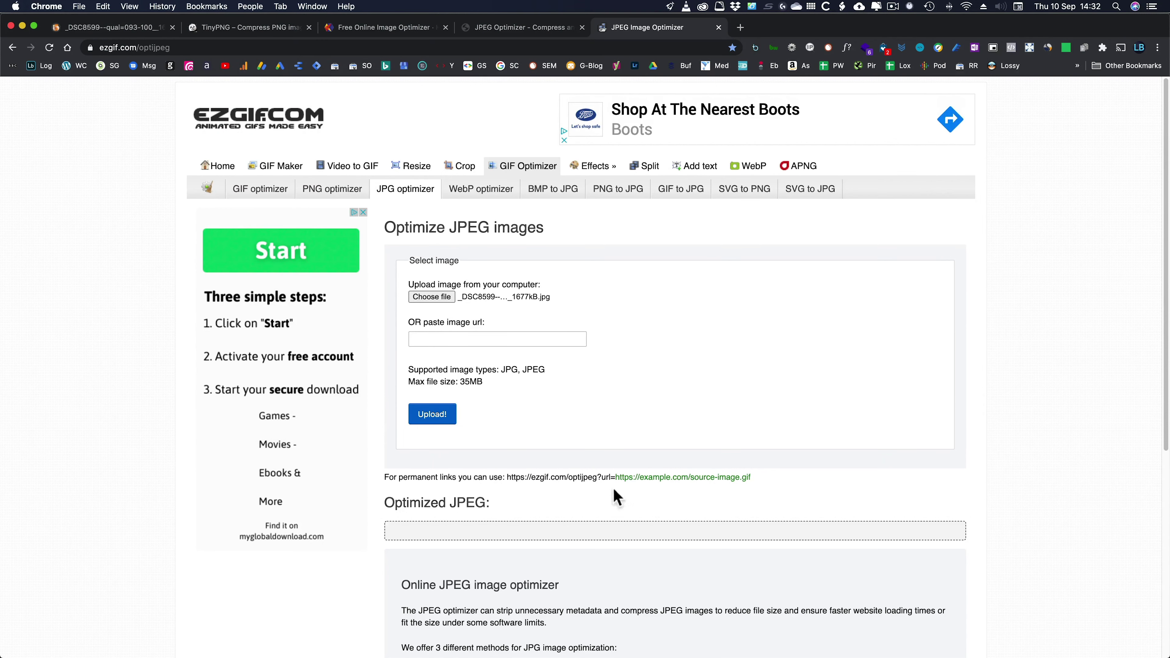
click(431, 414)
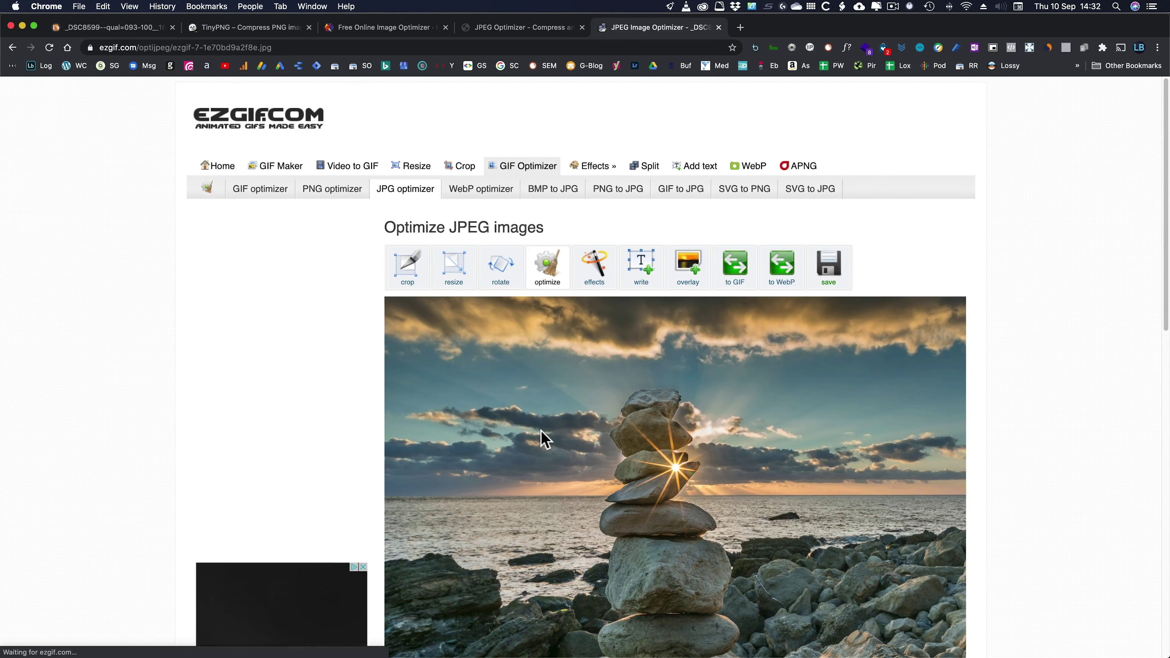
Optimize it at quality factor 60, shrinking it to 243.66 KiB (-85.47%)
scroll(545, 439, down, 7)
click(515, 479)
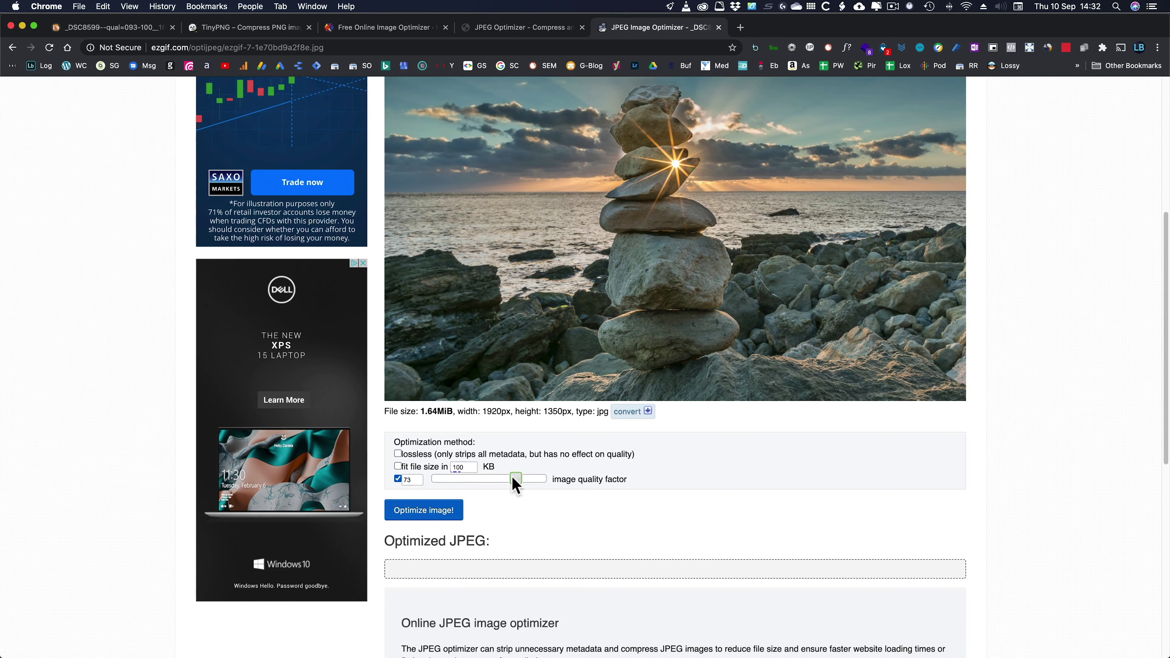
drag(513, 478, 501, 478)
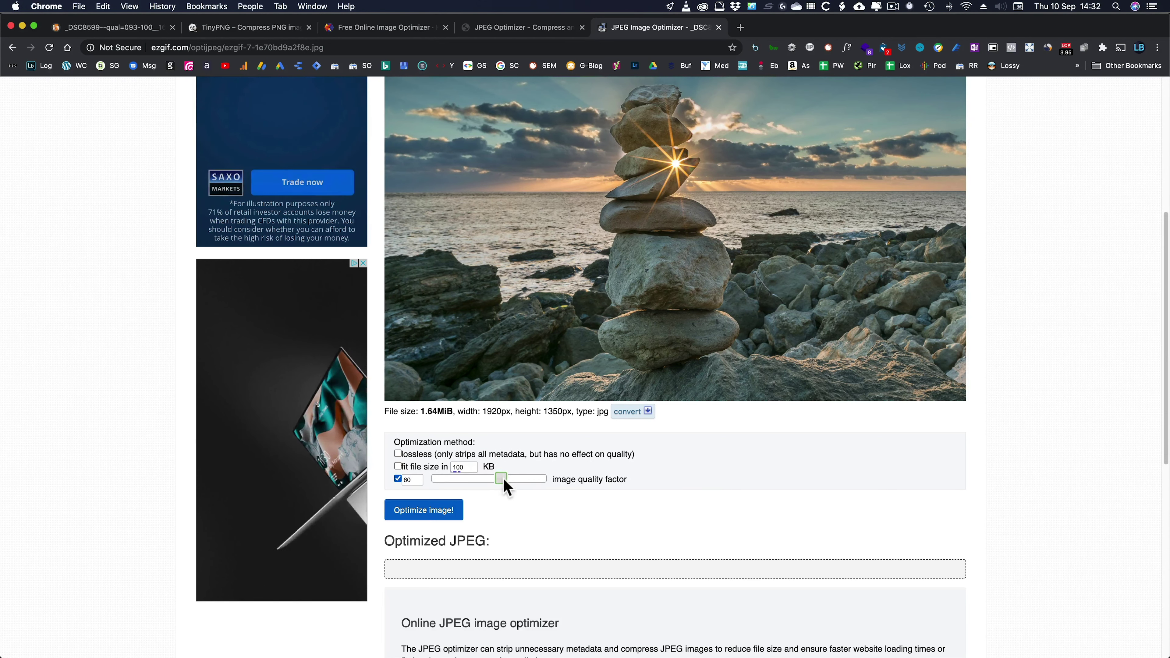
click(428, 510)
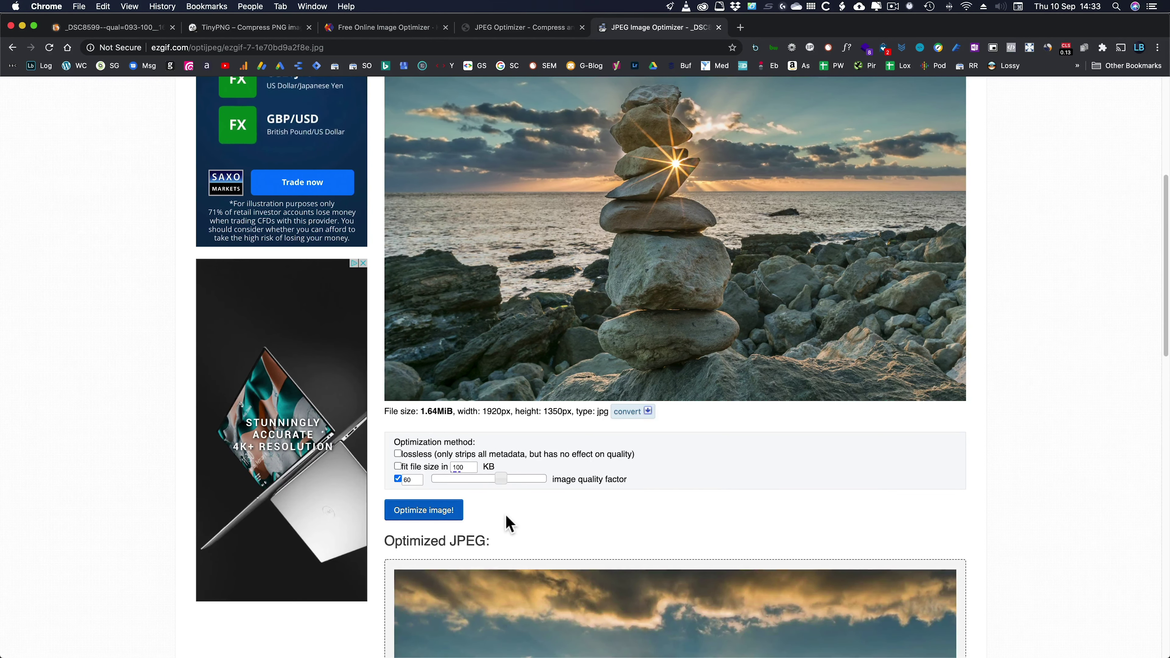
scroll(599, 461, down, 1)
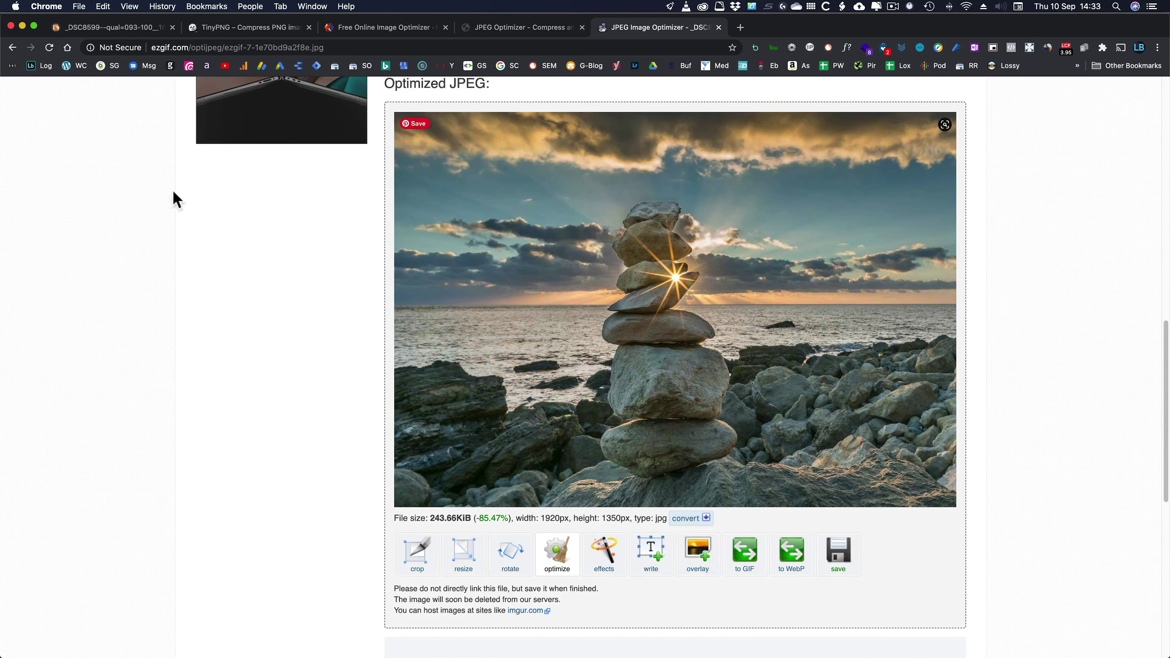
click(78, 34)
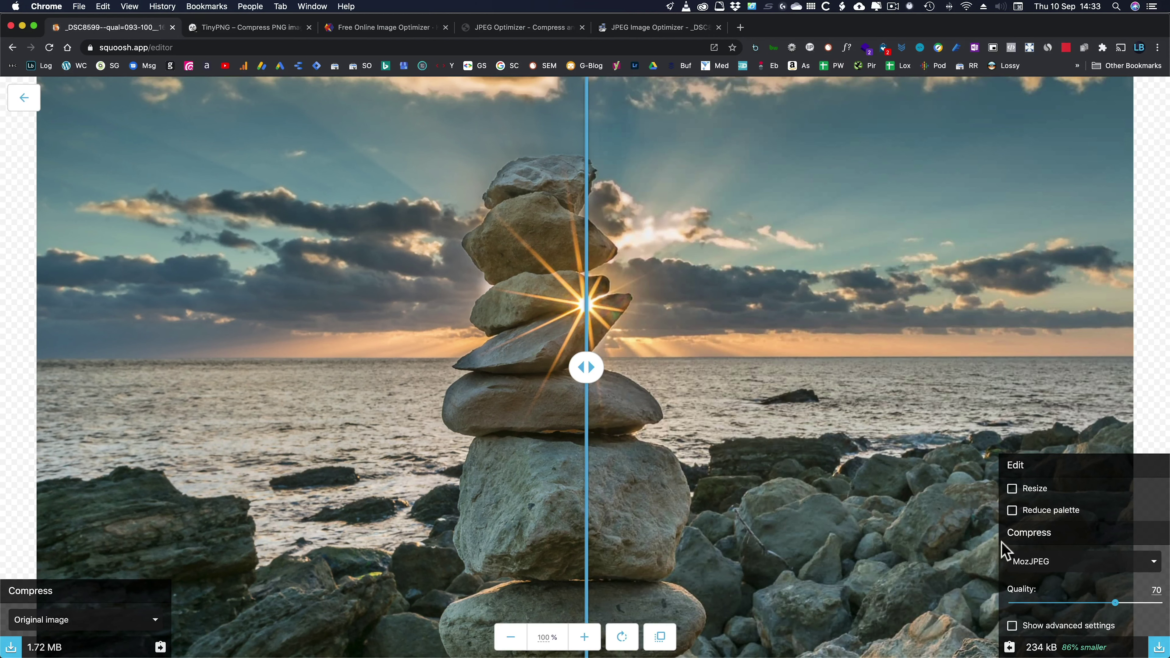
Change Squoosh's codec from MozJPEG to WebP at quality 75 and effort 4
click(1012, 626)
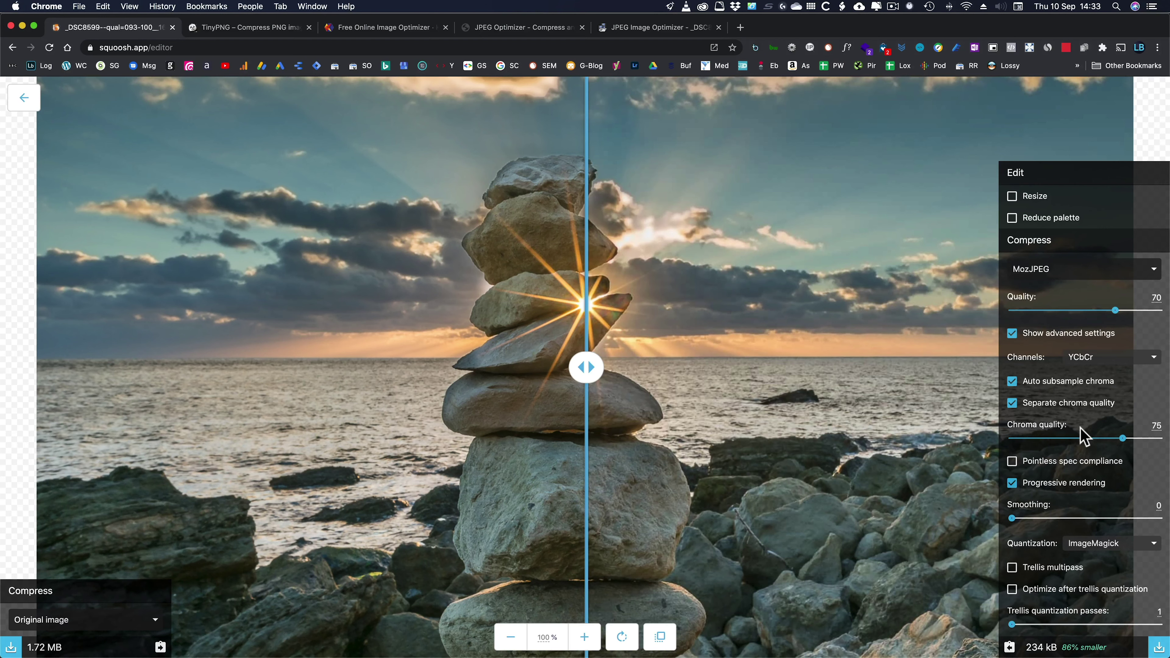
click(1012, 333)
click(1013, 363)
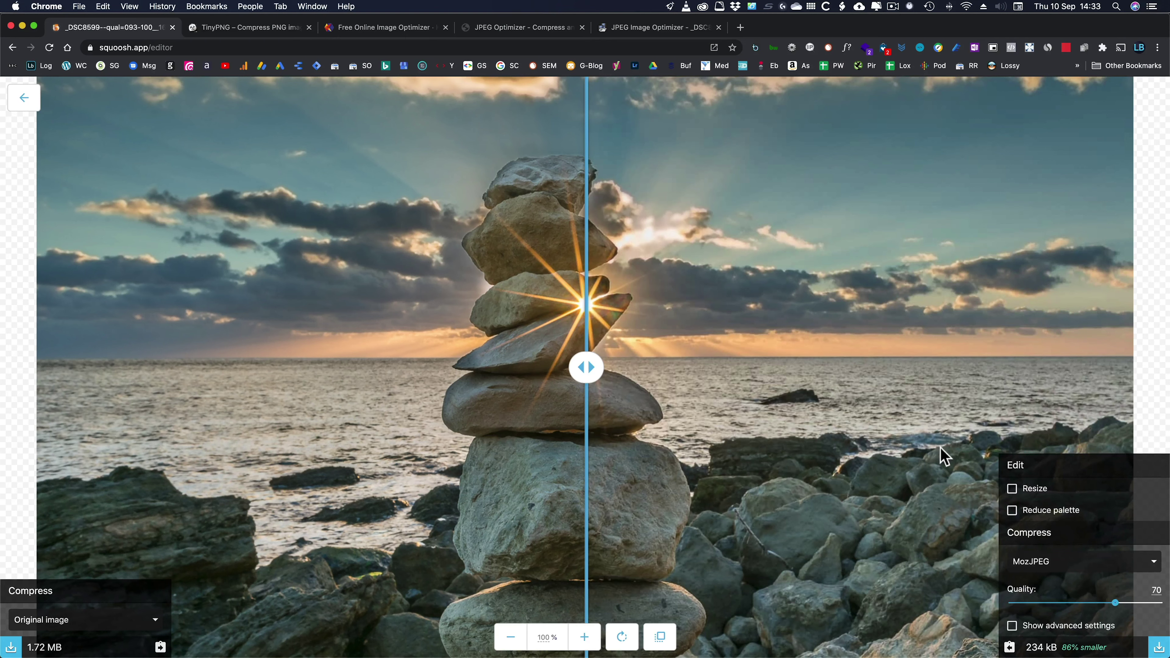
click(1066, 570)
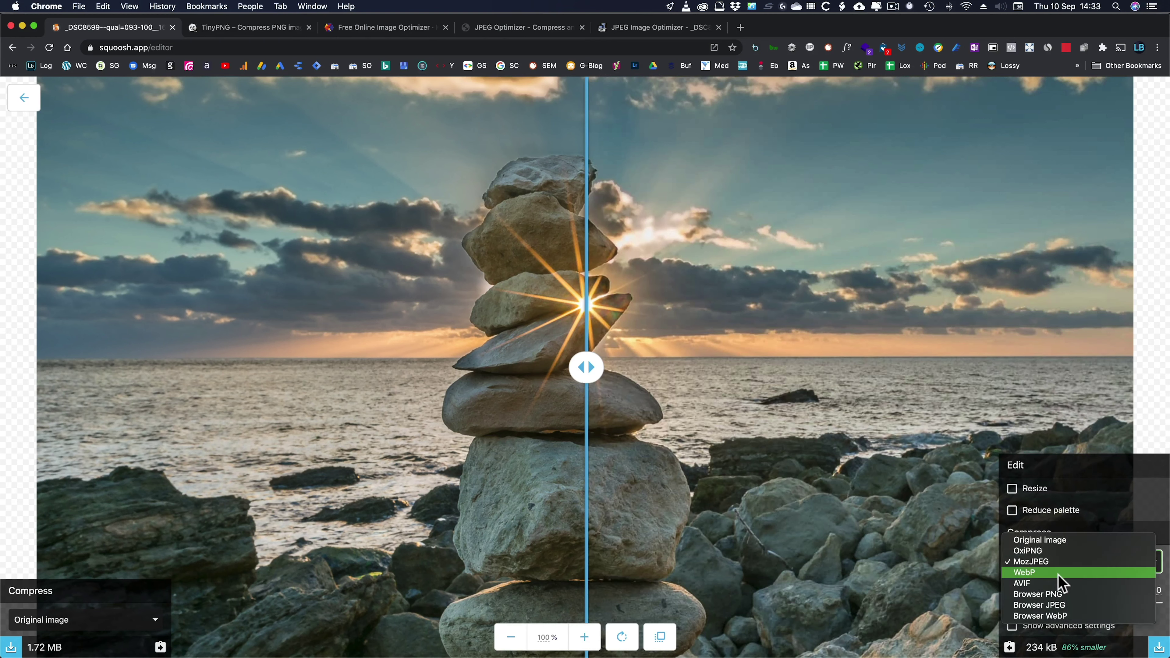
click(1057, 574)
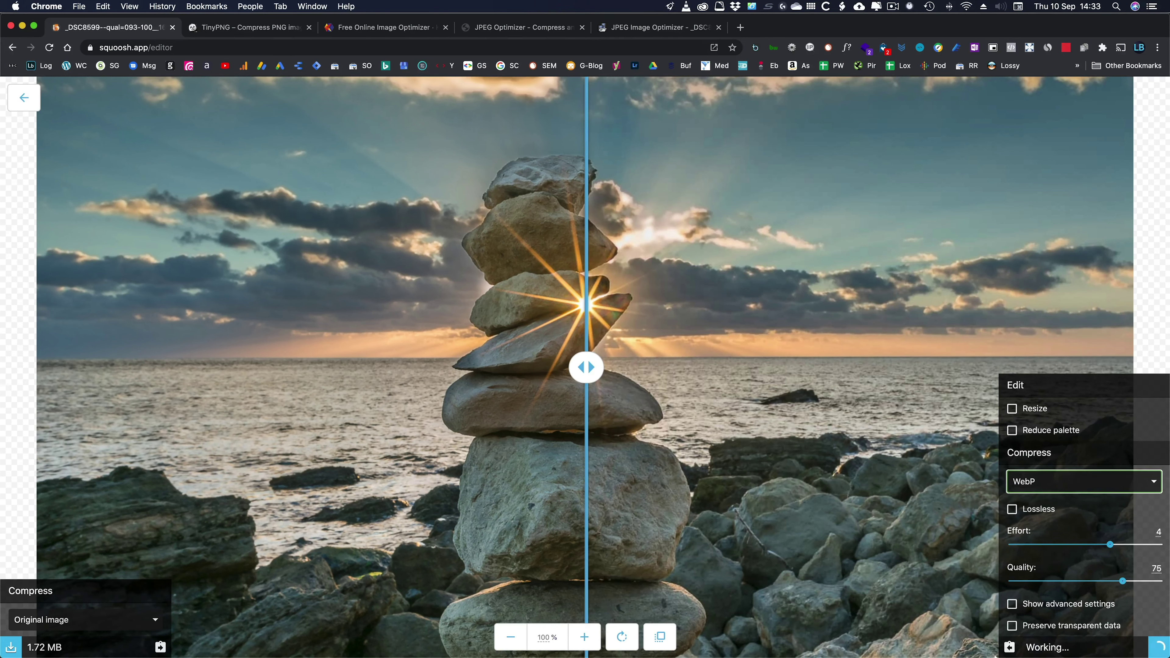